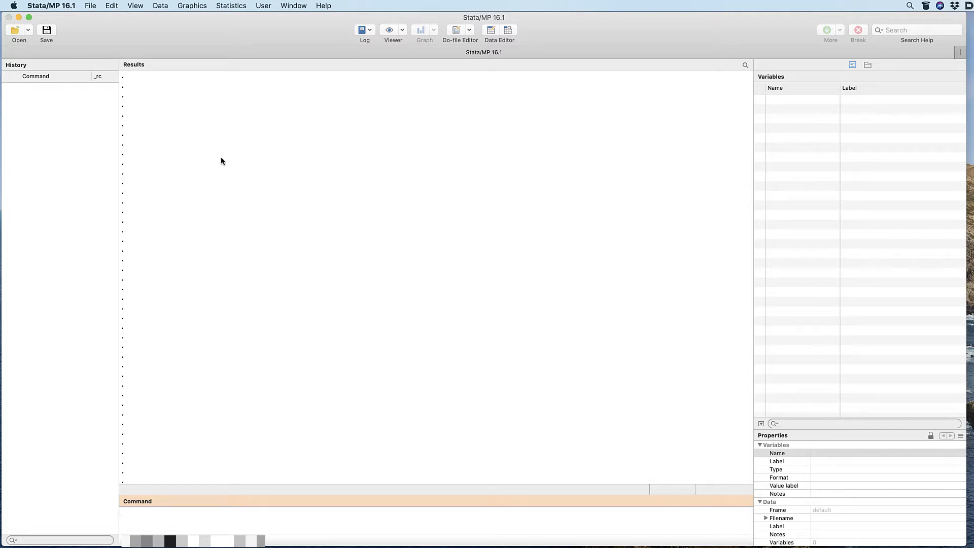
Alternate the window layout between Sidebar and Widescreen twice to compare them, ending on Widescreen.
click(139, 4)
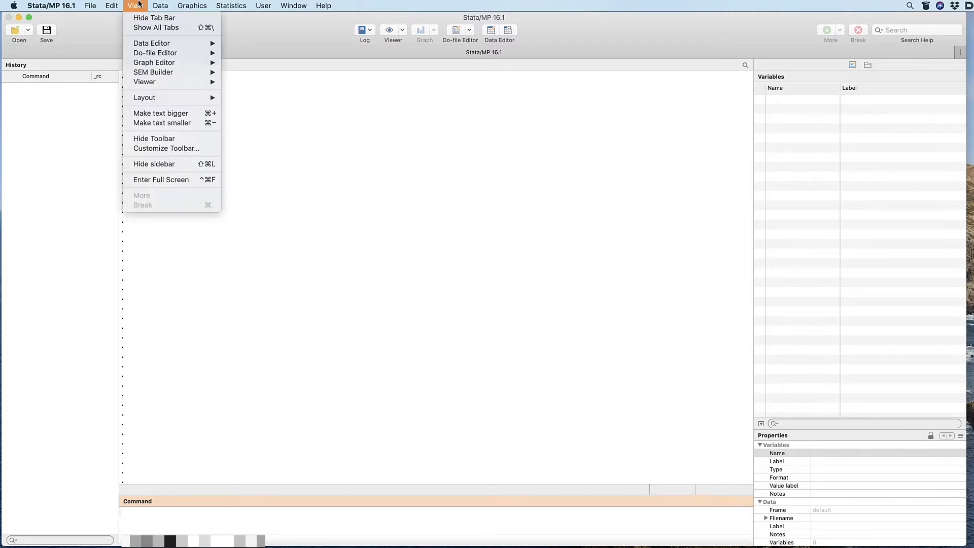
mouse_move(153, 95)
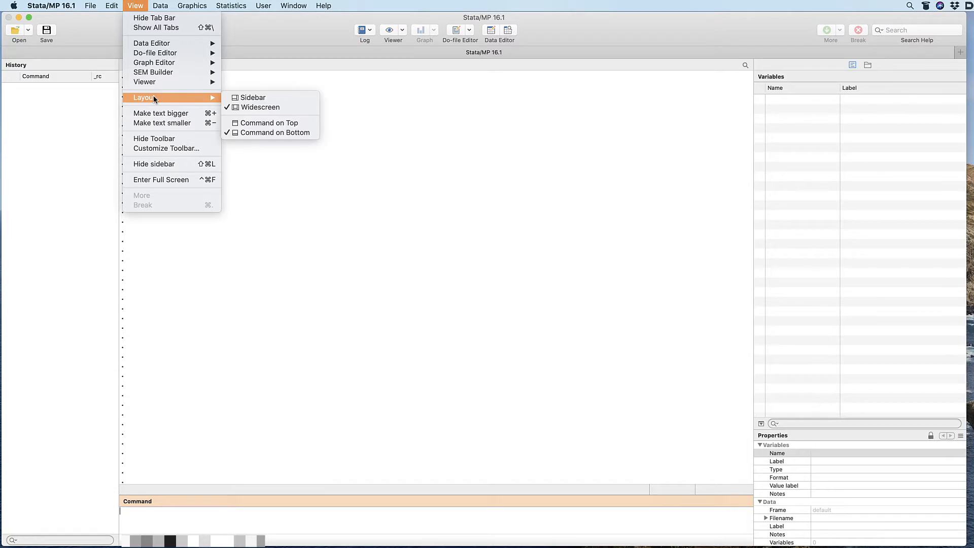
click(236, 100)
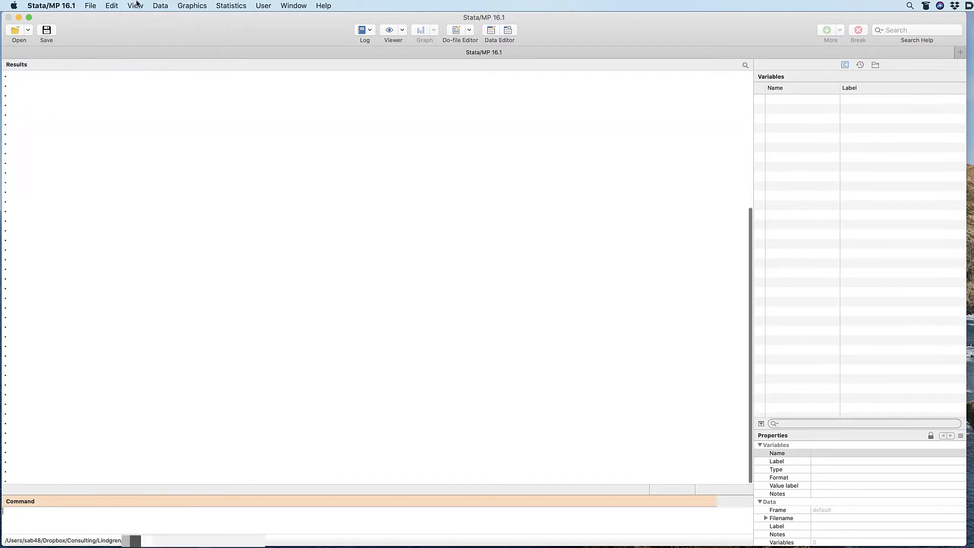
click(137, 4)
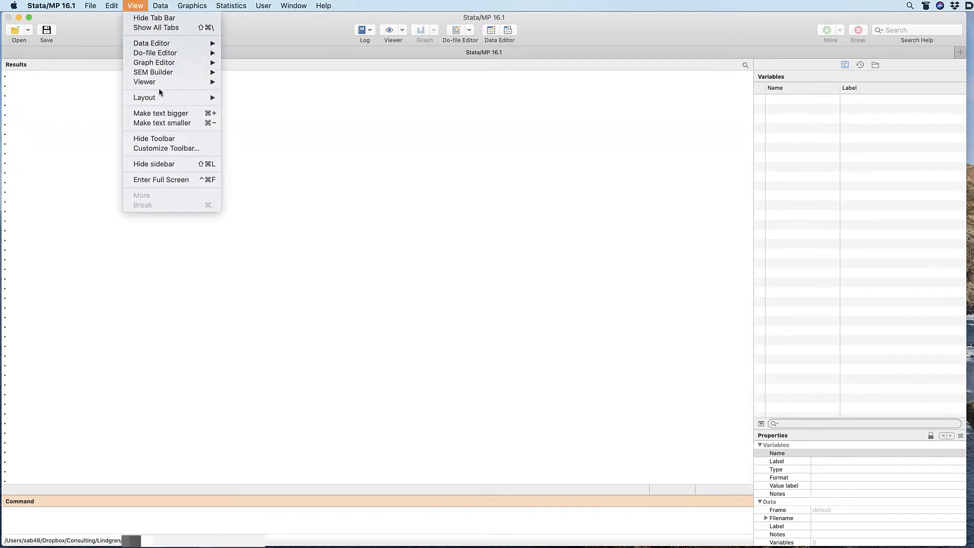
mouse_move(172, 97)
click(255, 111)
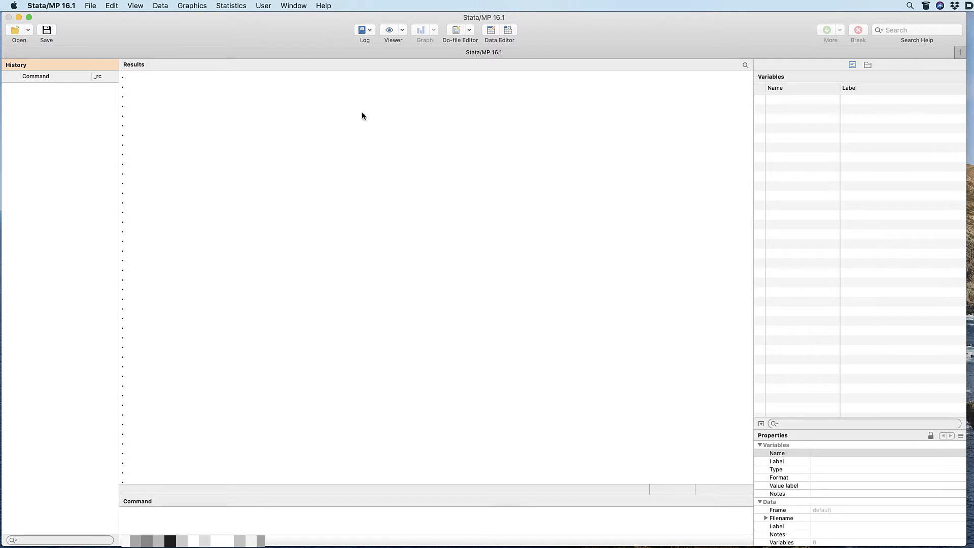
click(134, 5)
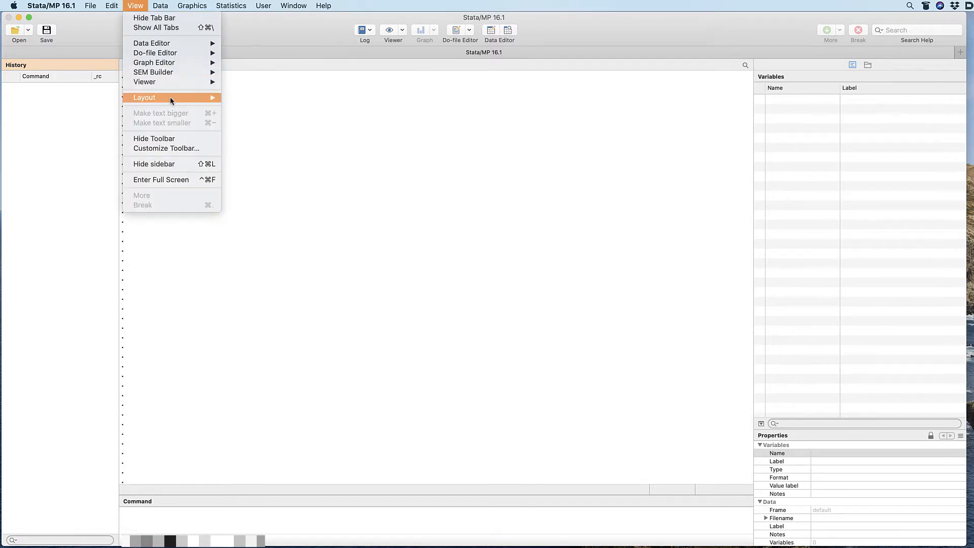
mouse_move(172, 96)
click(236, 98)
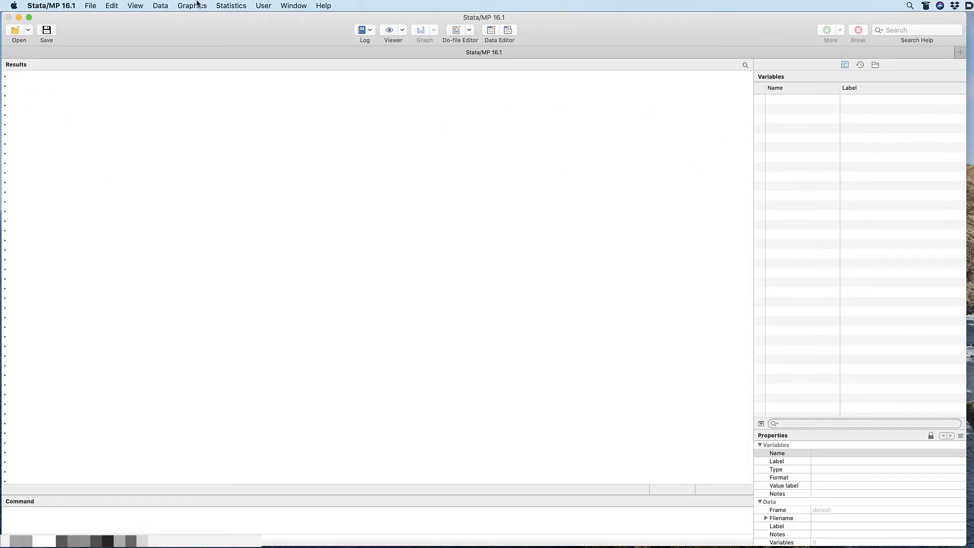
click(135, 6)
mouse_move(150, 97)
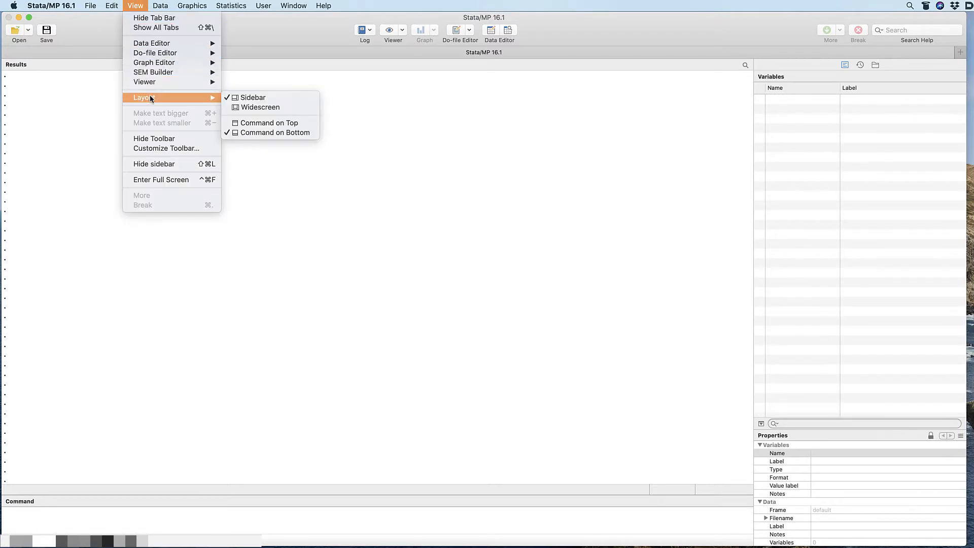
click(255, 106)
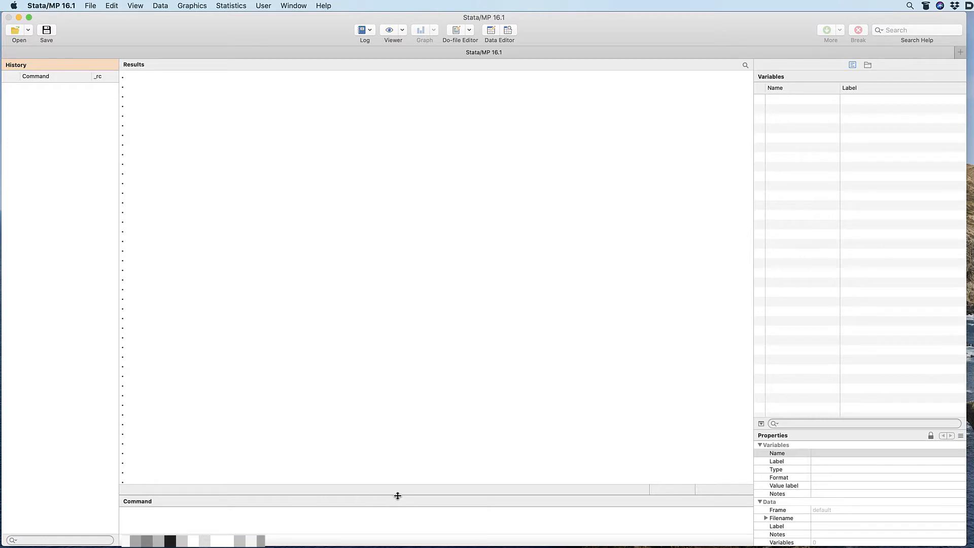
Make the Command pane slightly taller and load the example dataset with sysuse auto.
drag(398, 495, 399, 474)
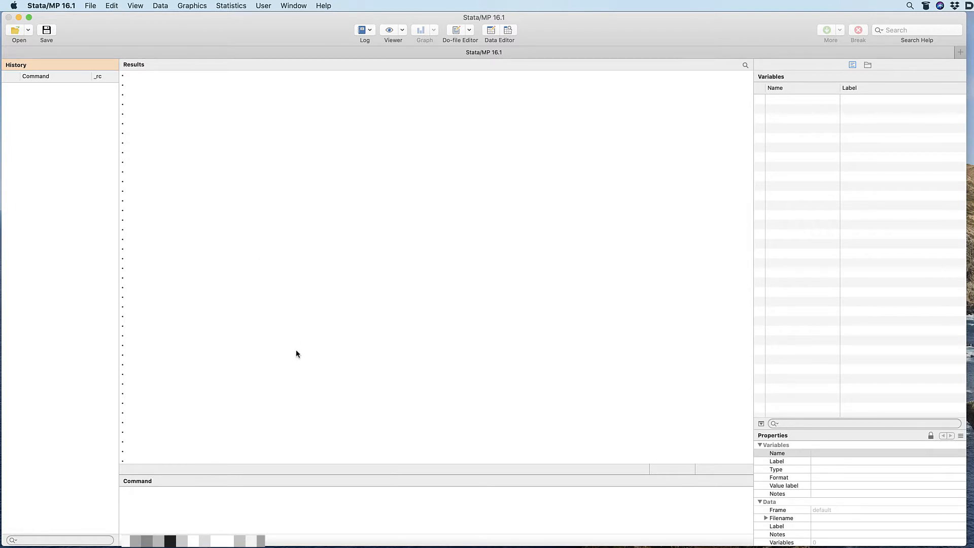
click(255, 505)
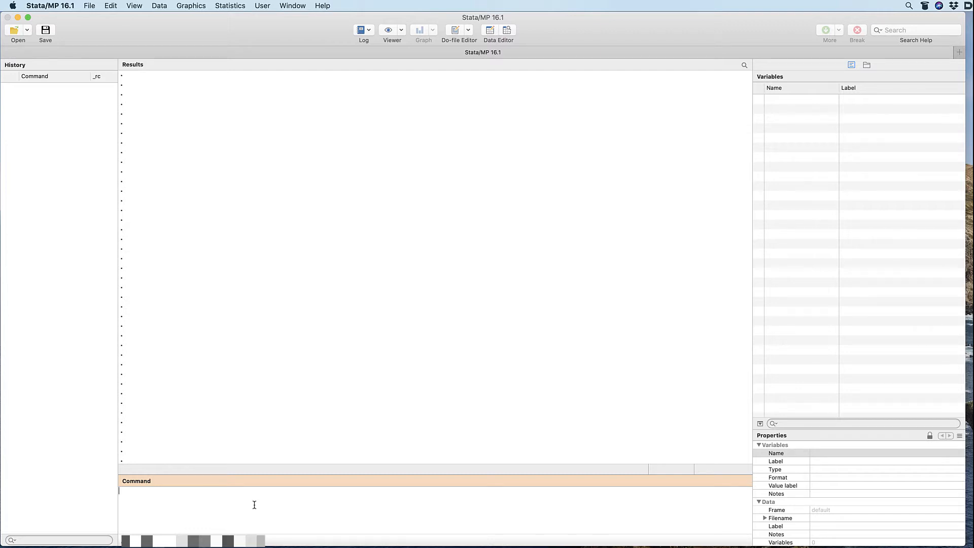
text(sysuse auto)
key(Return)
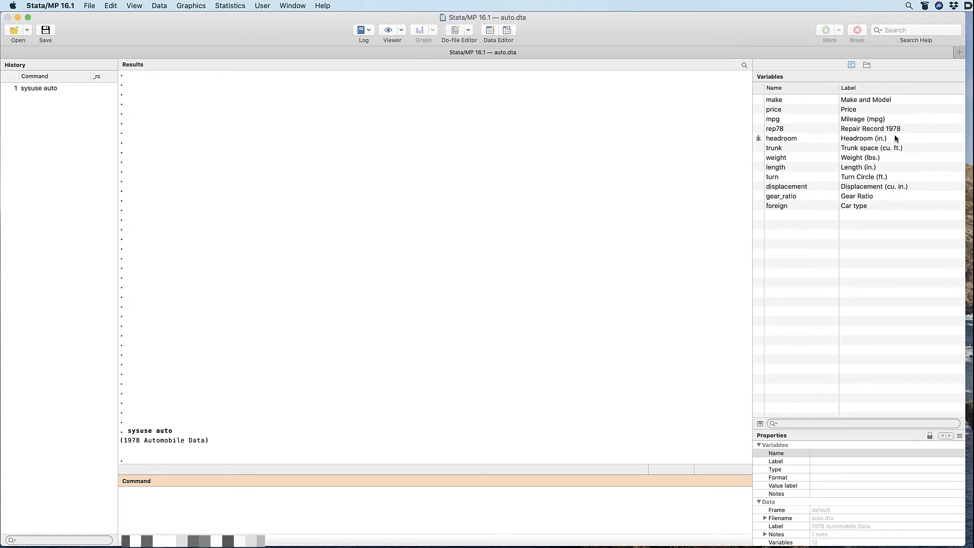
Show the properties of the make variable and run describe on the whole dataset.
click(876, 100)
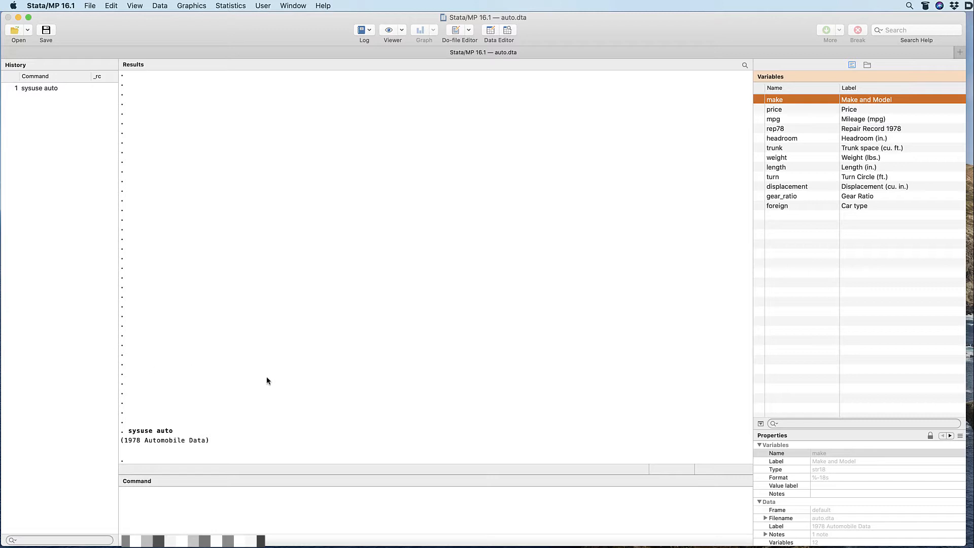
click(228, 497)
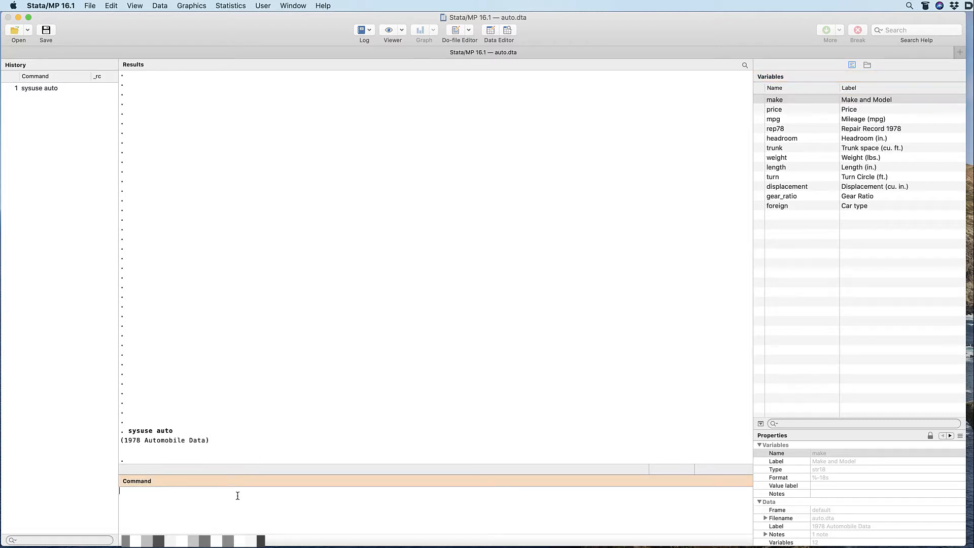
text(describe)
key(Return)
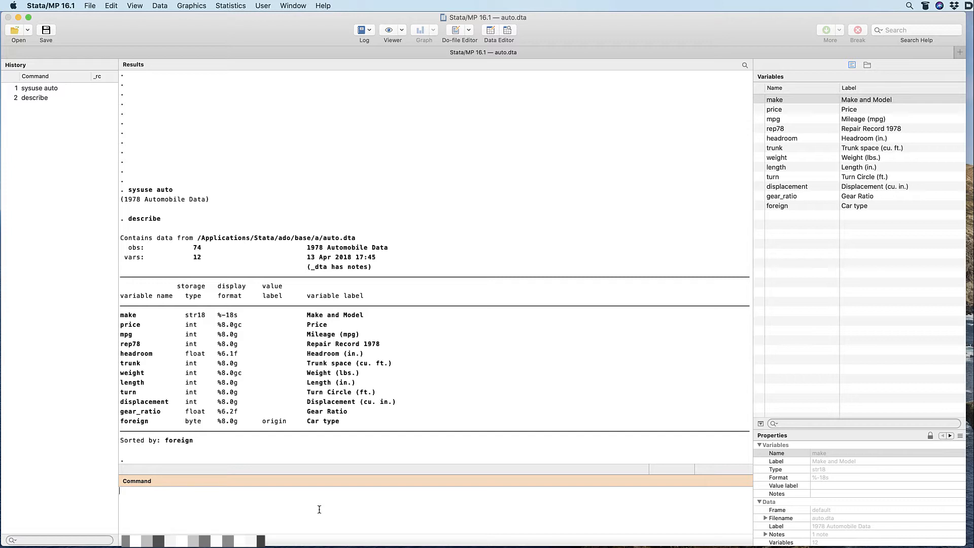
Run summarize for all variables, and run it again for price only.
text(summarize)
key(Return)
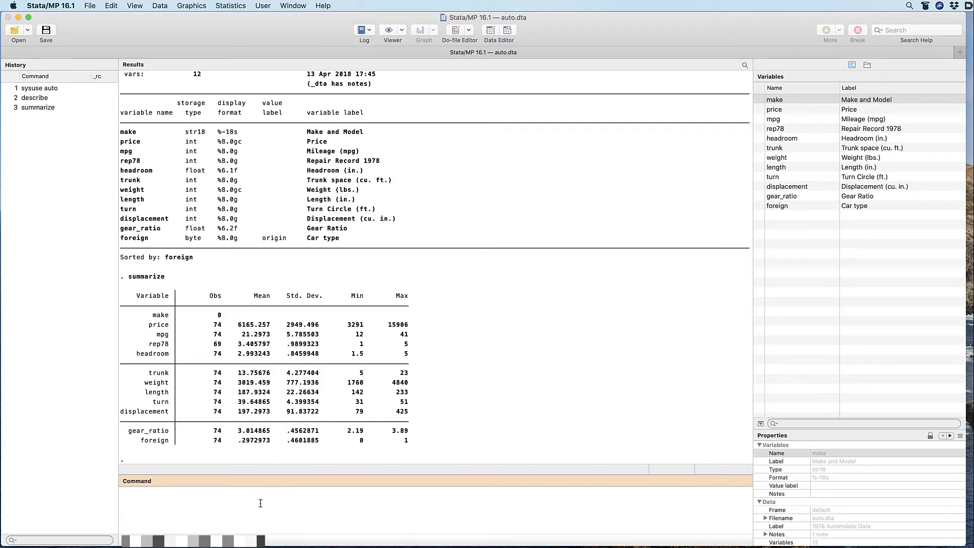
text(summzri)
key(BackSpace)
key(BackSpace)
key(BackSpace)
text(arize price)
key(Return)
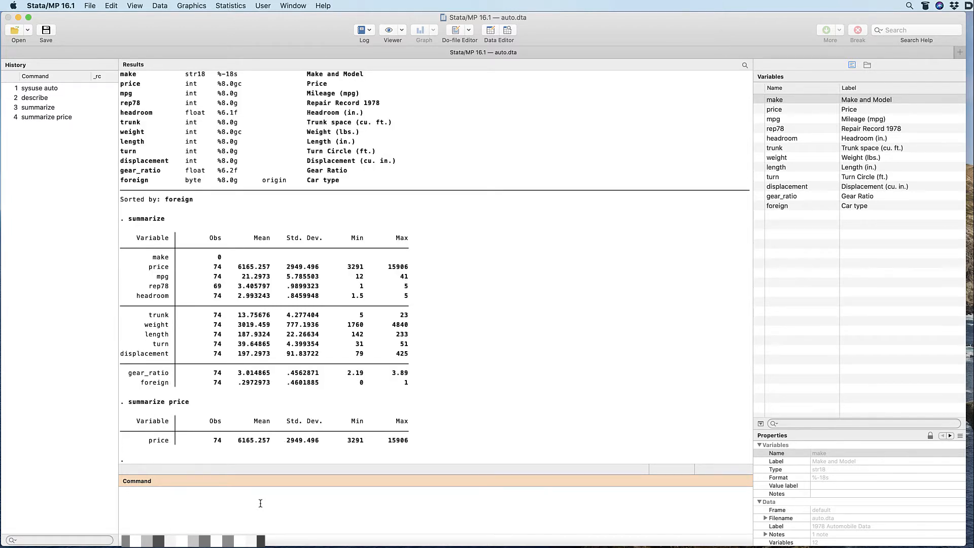
Run summarize for the two variables price and mpg.
text(summarize prid mpg)
key(BackSpace)
key(BackSpace)
text(ce m)
key(BackSpace)
text(mpg)
key(Return)
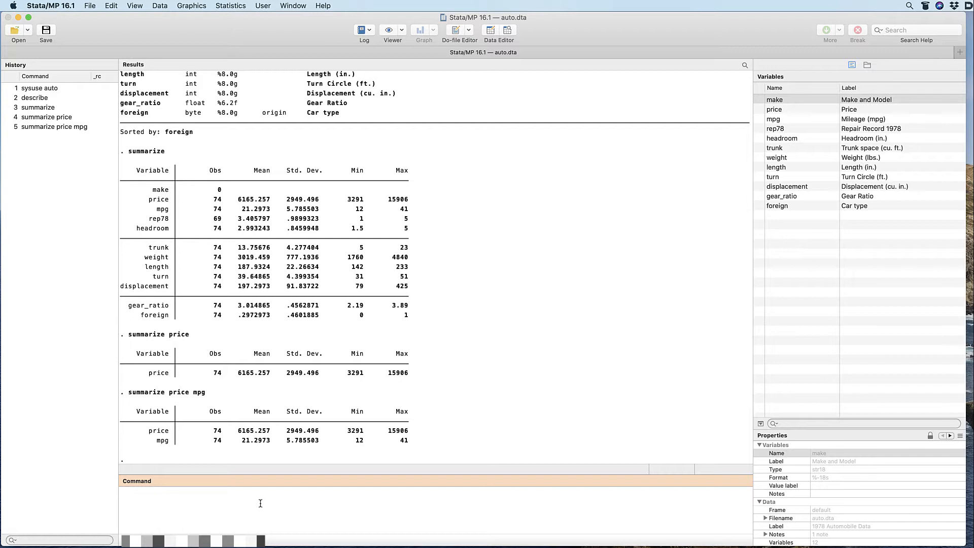
Summarize the variable range price - headroom and run describe on the dataset again.
click(792, 112)
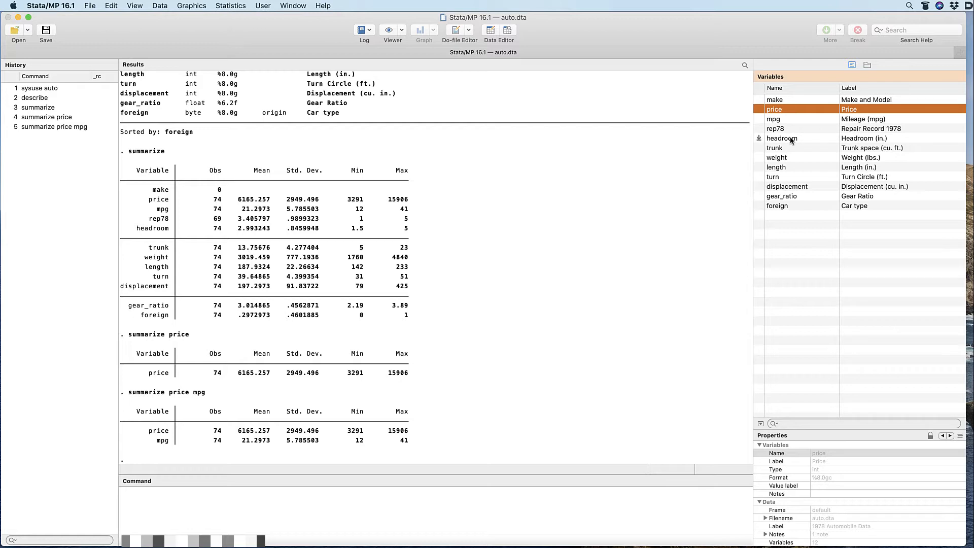
click(373, 516)
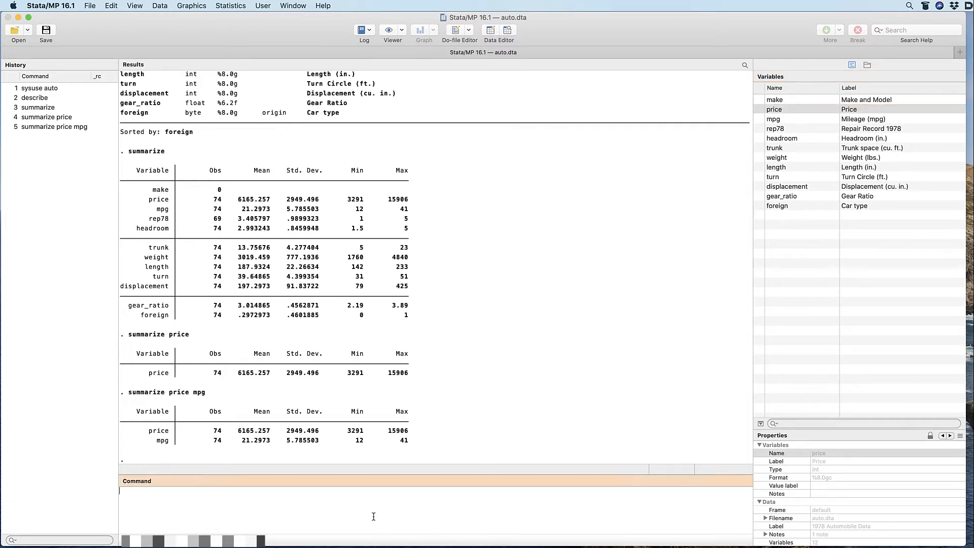
text(summarize price - headroom)
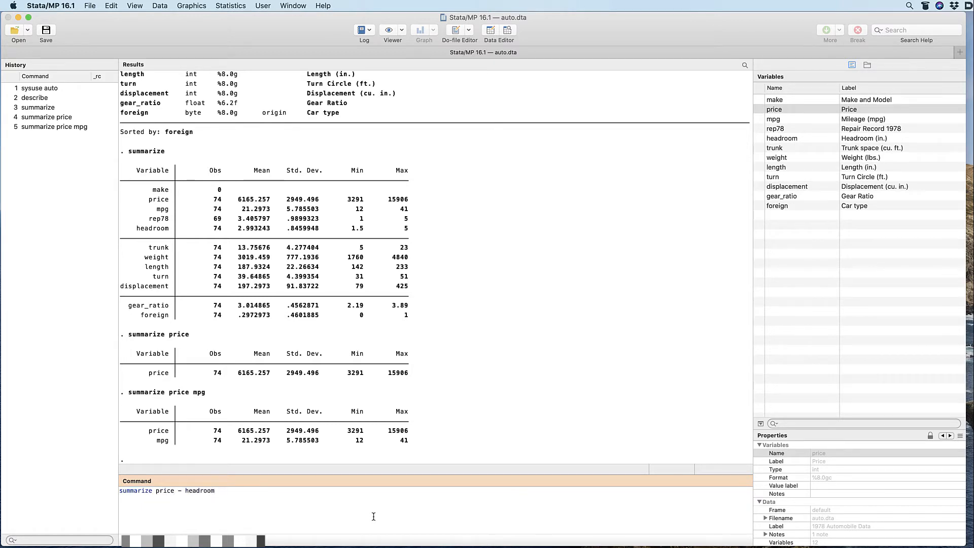
key(Return)
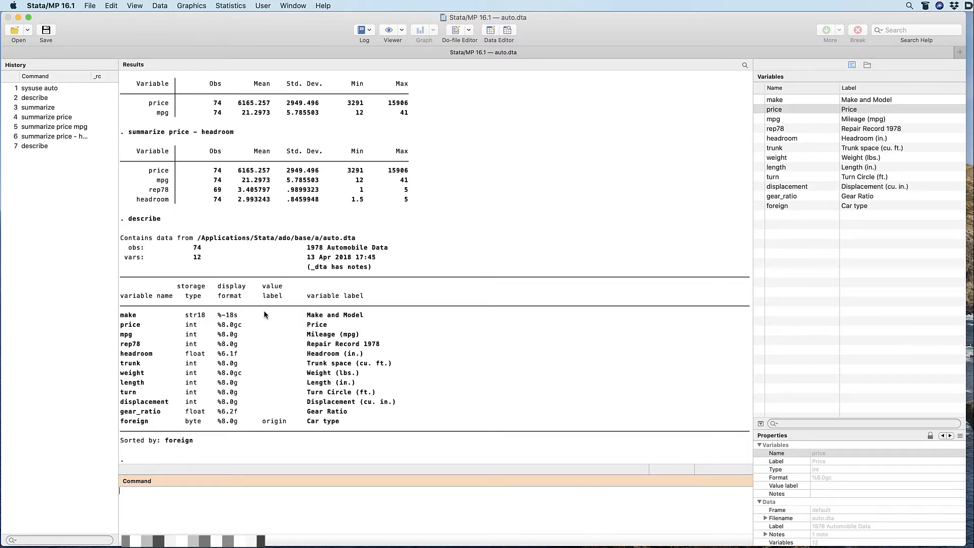
View the auto dataset in the Data Editor, fitting its window on screen to show more columns, and close it.
click(492, 32)
drag(538, 34, 401, 31)
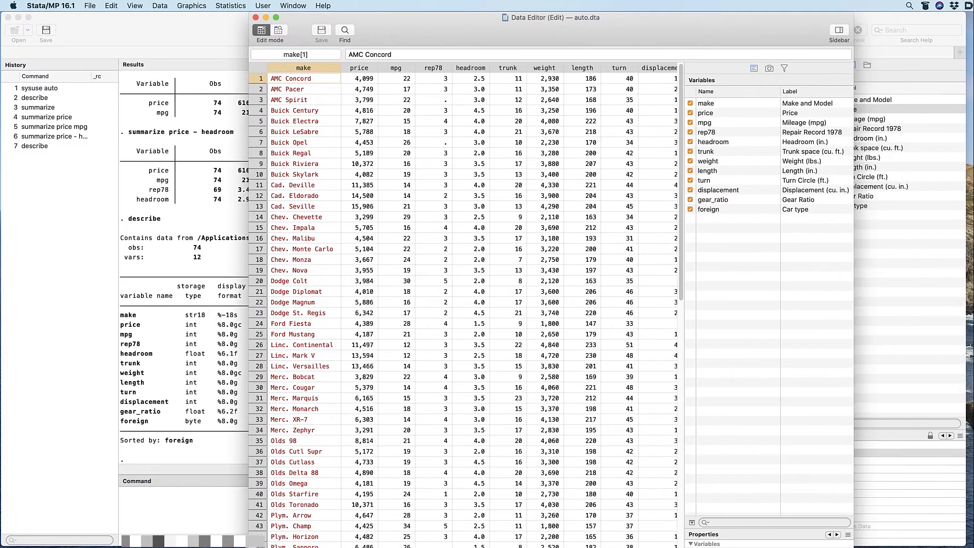
drag(853, 547, 778, 536)
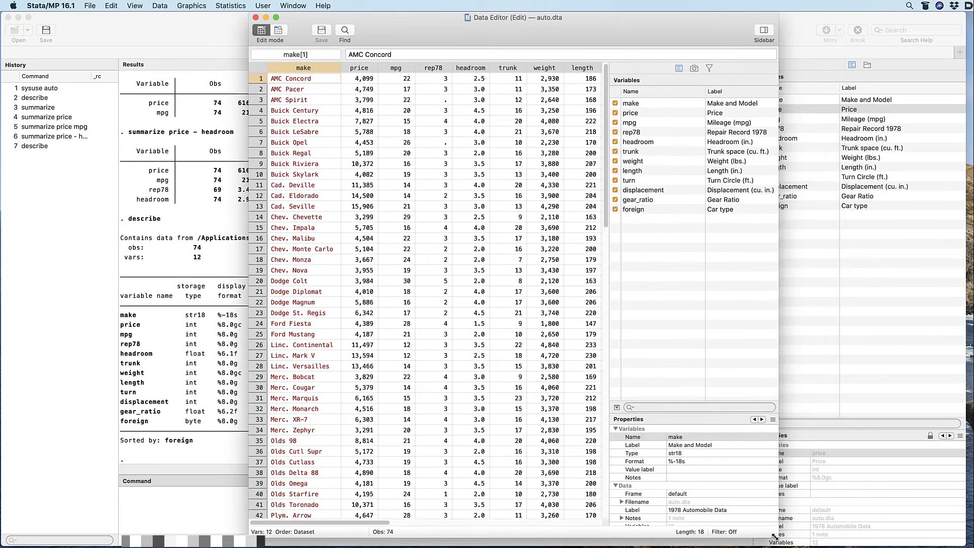
drag(646, 33, 517, 33)
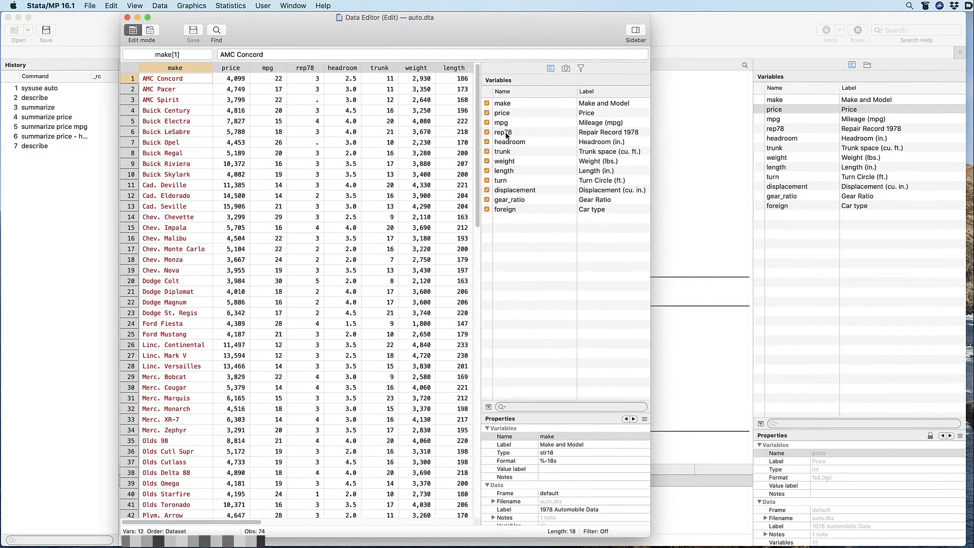
drag(727, 534, 775, 533)
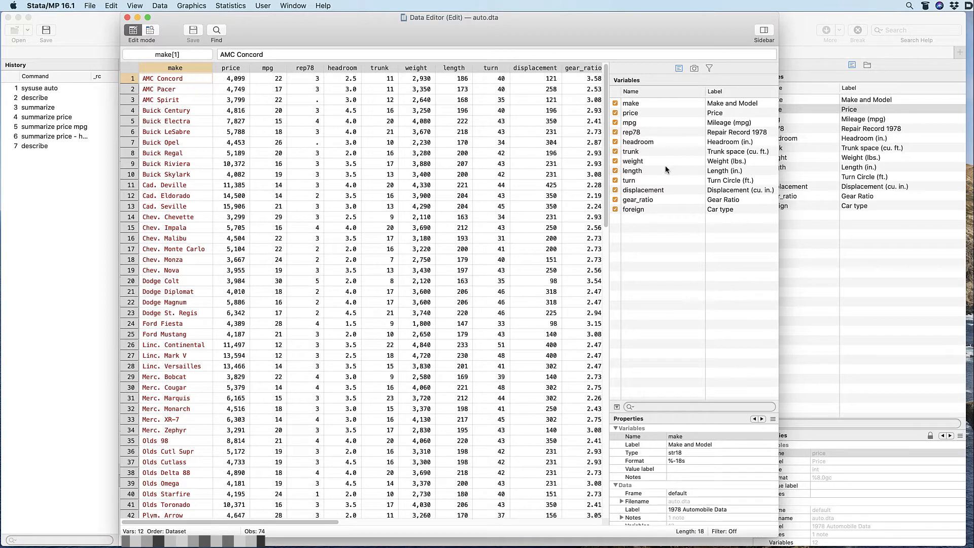
key(super+w)
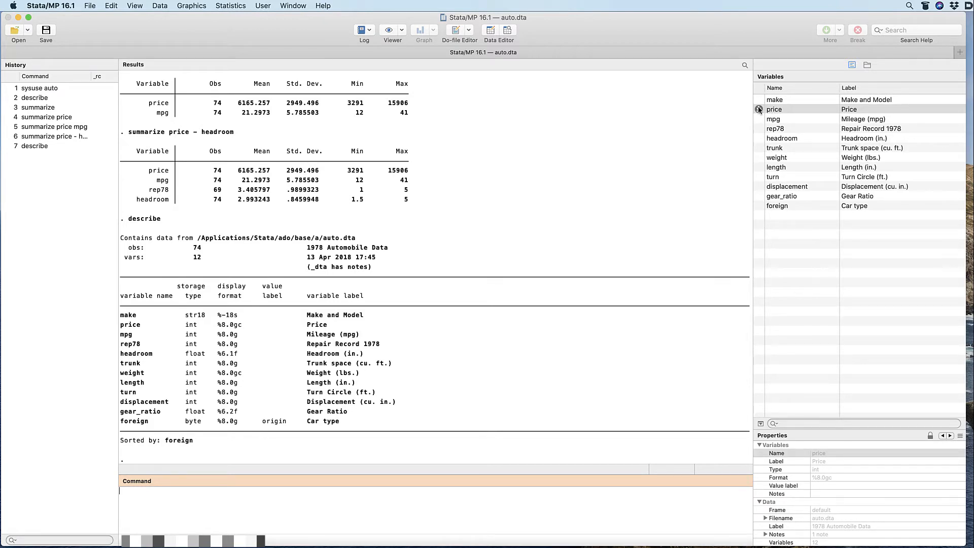
Insert price into the command from the variable list, and replace that entry with summarize price and run it.
click(758, 109)
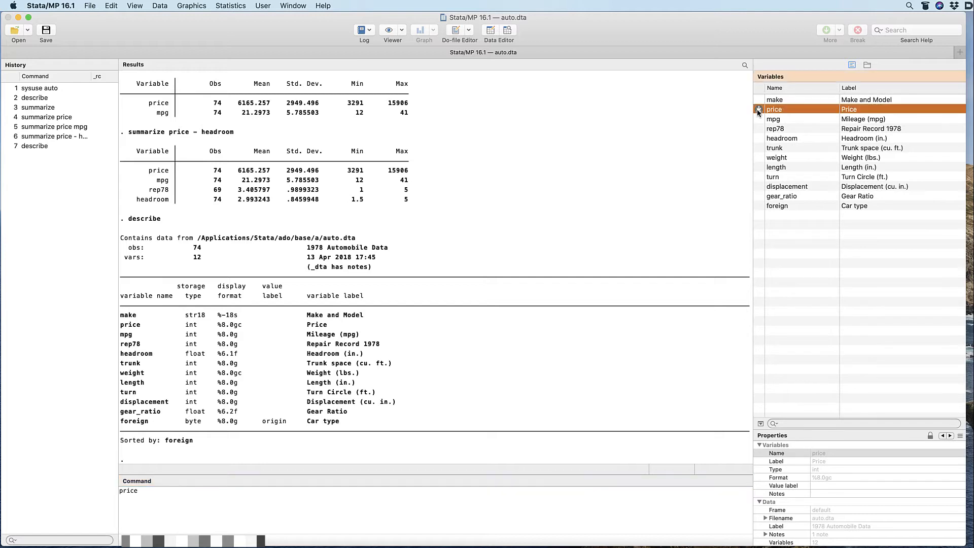
click(133, 492)
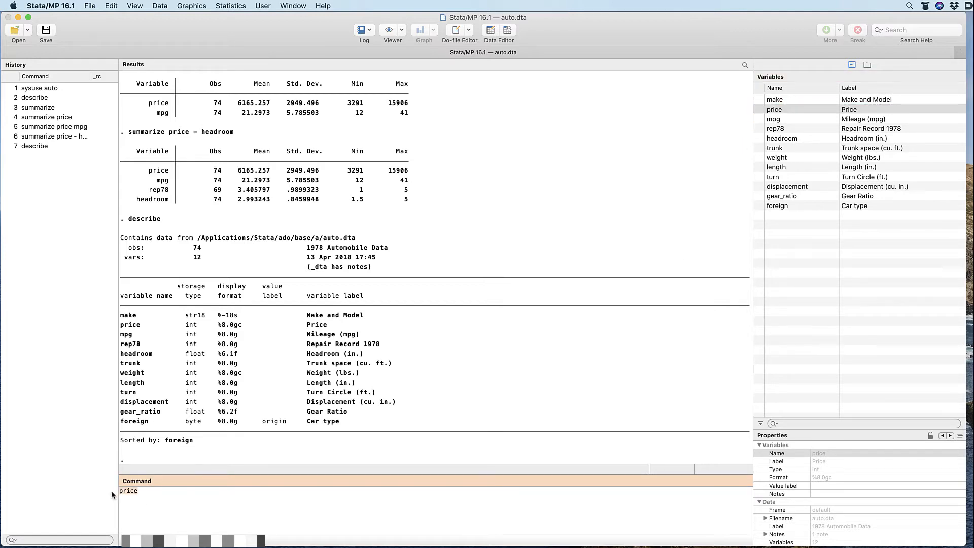
text(summarize price)
key(Return)
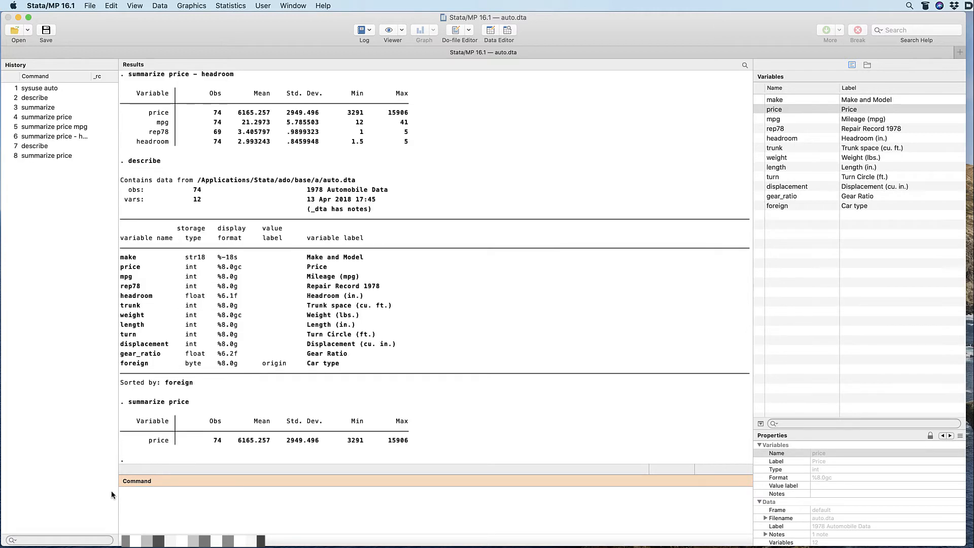
Run summarize for price, mpg, rep78 and headroom, inserting the variable names from the variable list.
text(summarize)
click(759, 110)
click(759, 119)
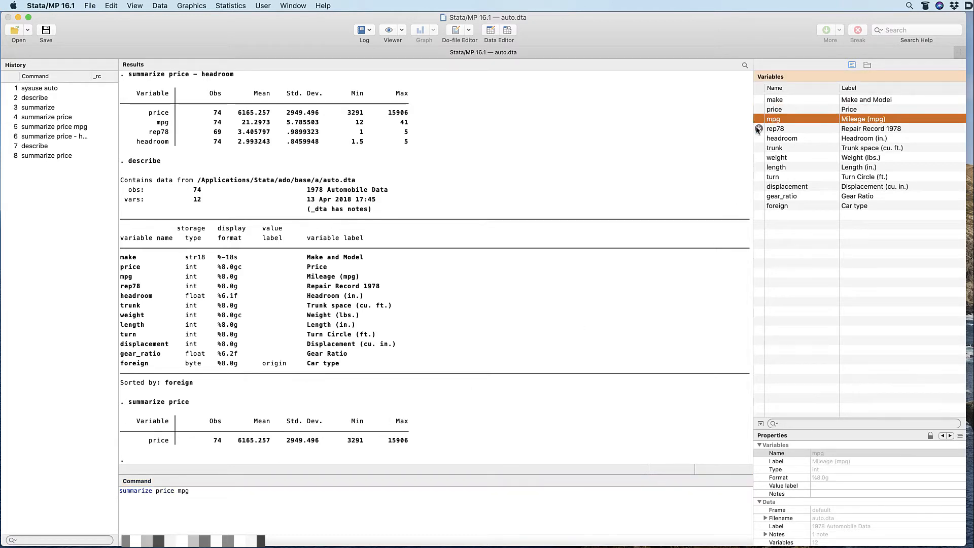
click(759, 128)
click(759, 139)
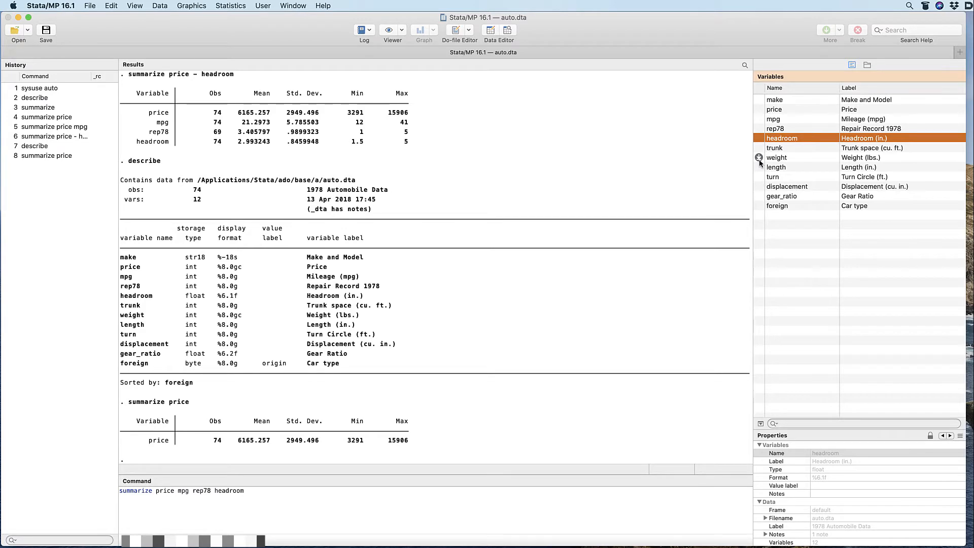
key(Return)
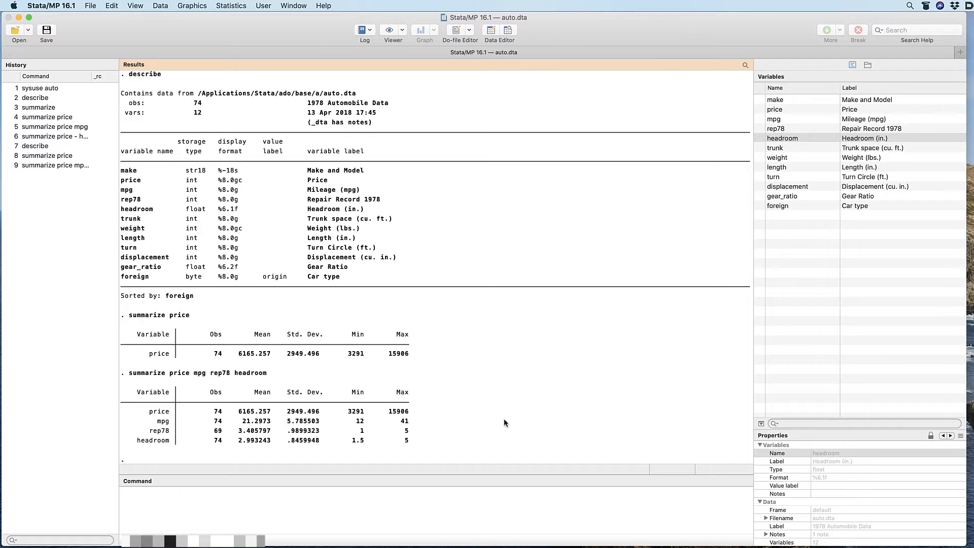
Plot a histogram of the mpg variable.
click(329, 515)
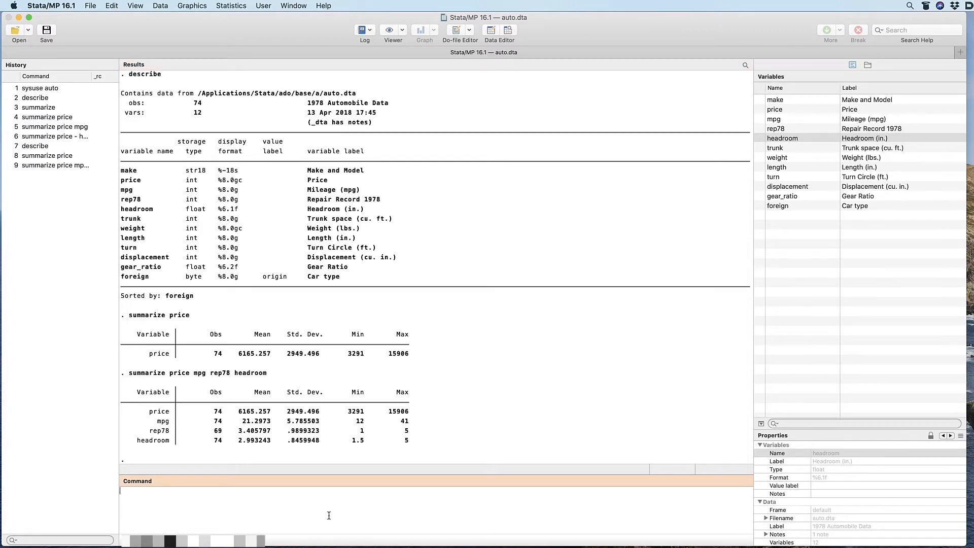
text(histogram mpg)
key(Return)
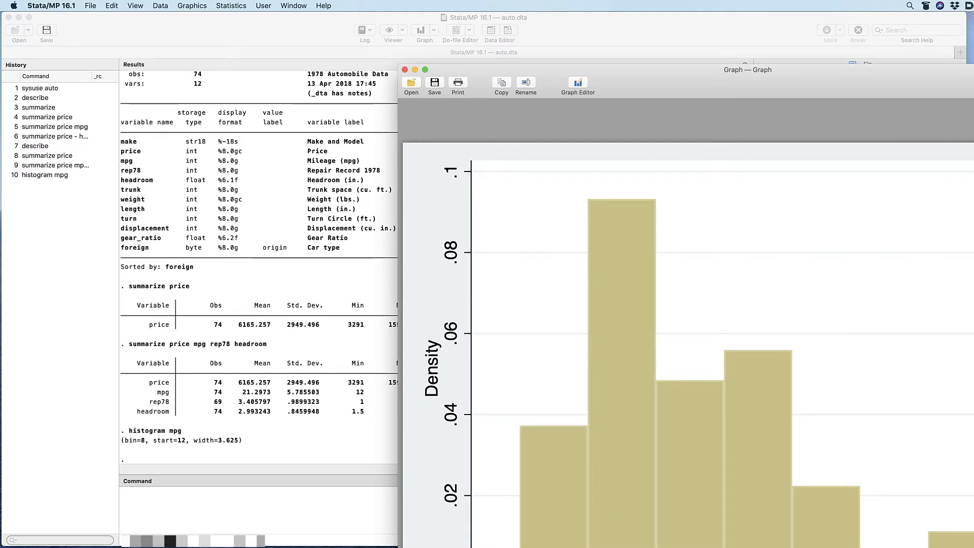
Bring the histogram window fully into view, check which file formats the graph can be saved in, and cancel saving.
drag(775, 88, 547, 59)
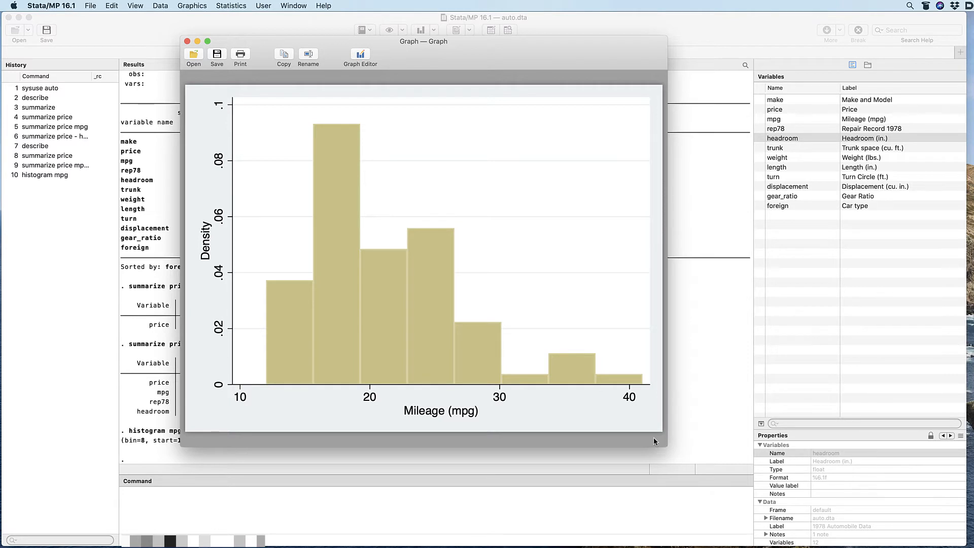
click(215, 57)
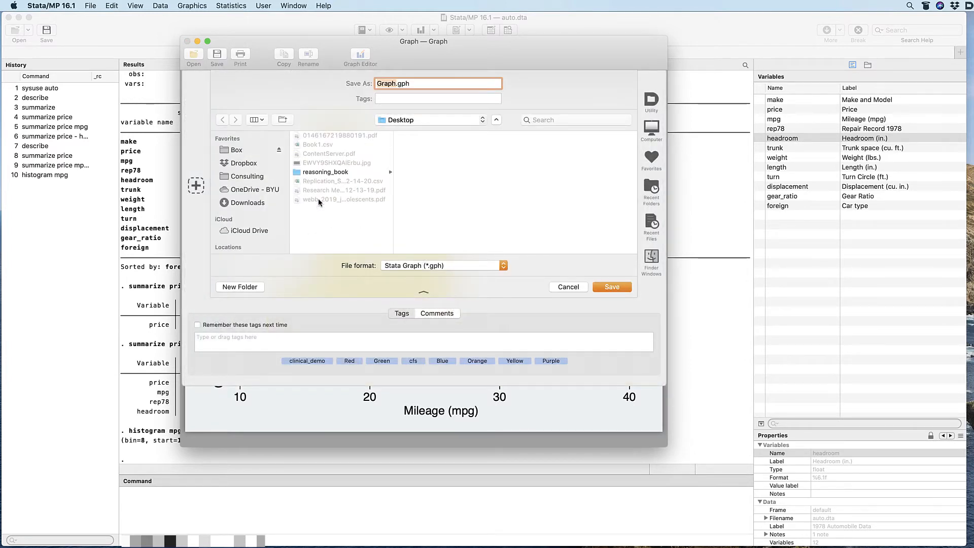
click(442, 266)
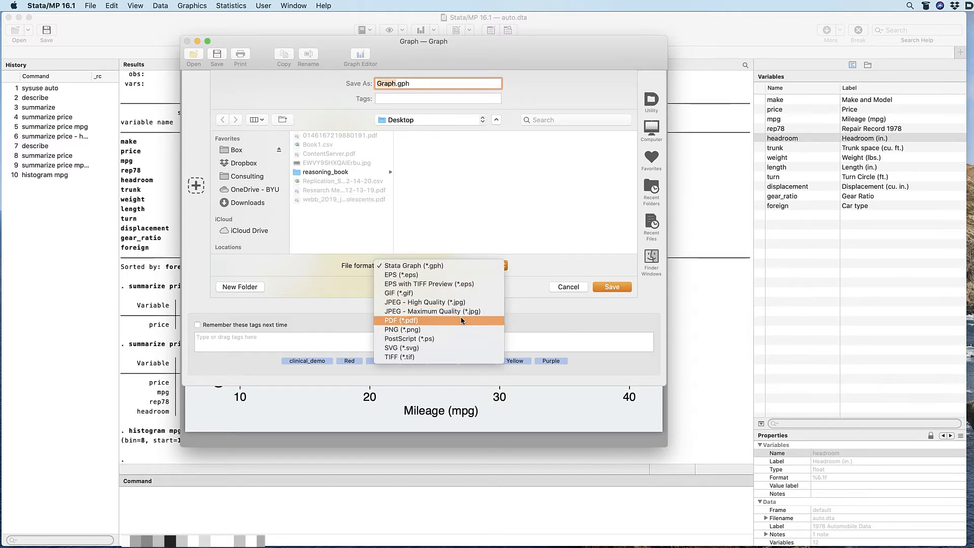
click(453, 264)
click(567, 288)
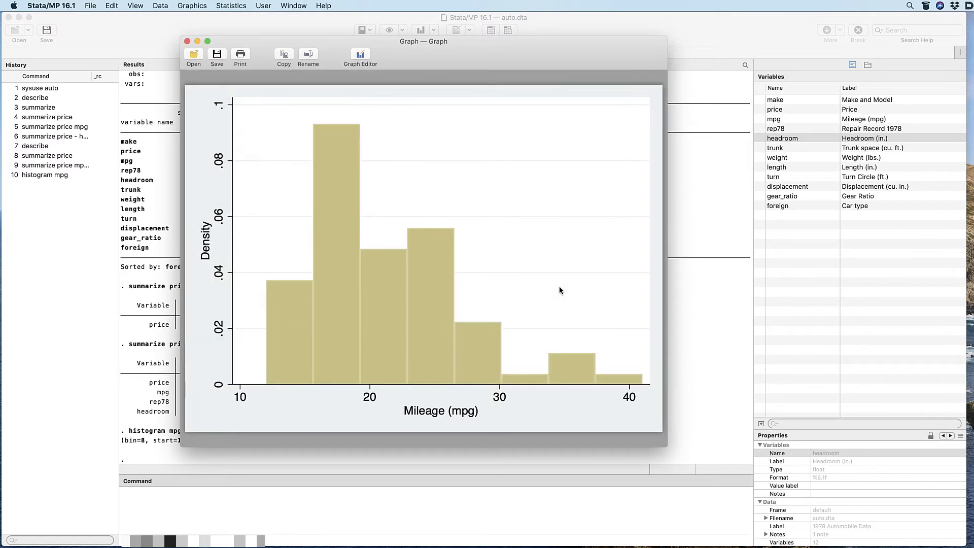
Open the histogram in the Graph Editor, enlarge the window, and recolor the bars Light bluish-gray 8.
click(361, 55)
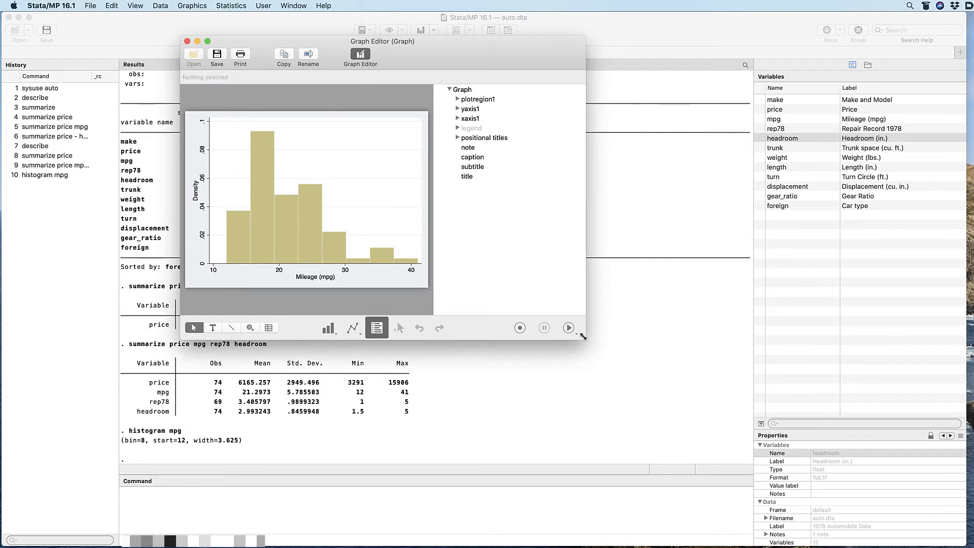
drag(583, 338, 720, 445)
click(311, 220)
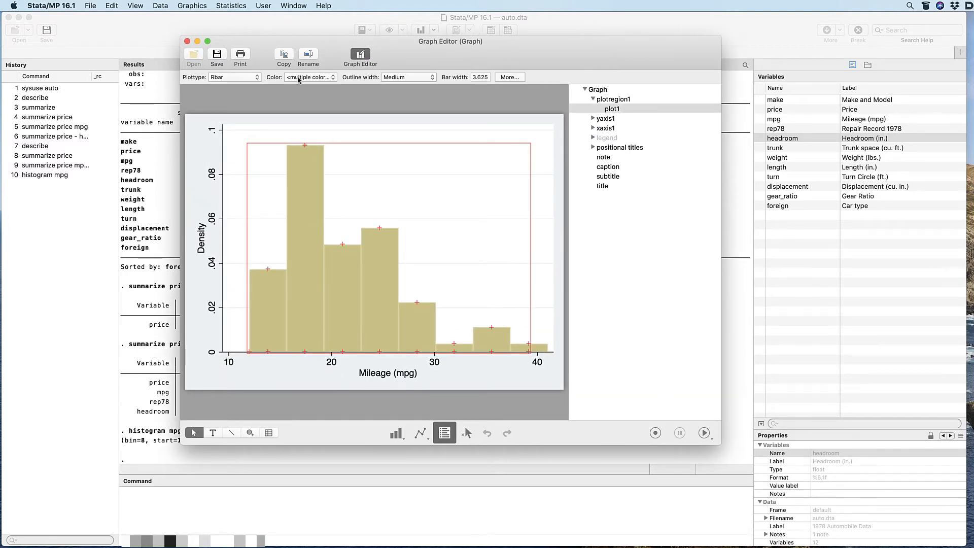
click(313, 78)
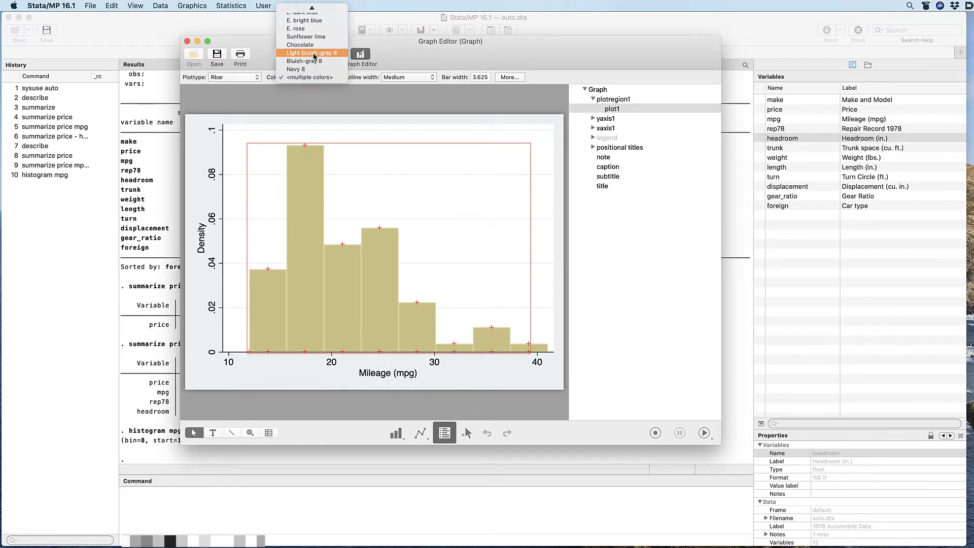
click(314, 56)
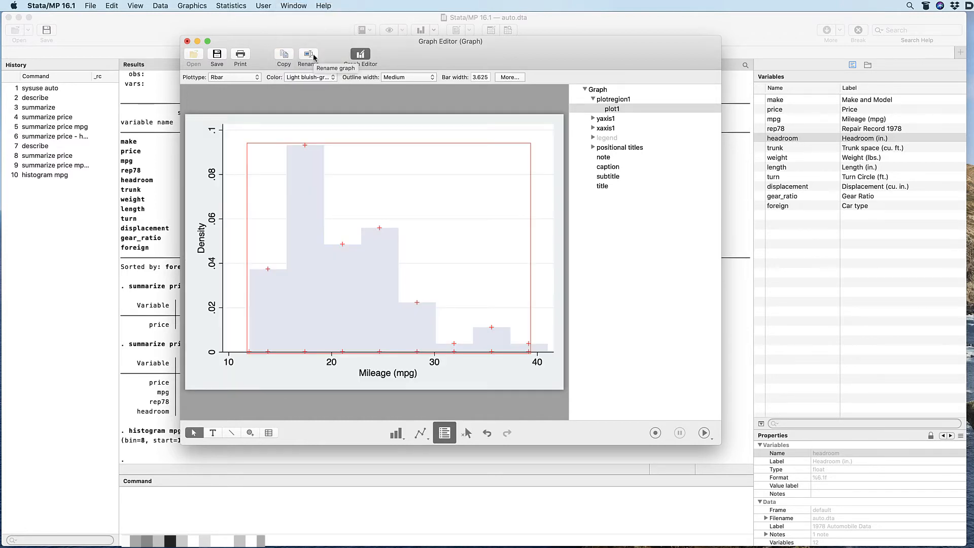
click(313, 78)
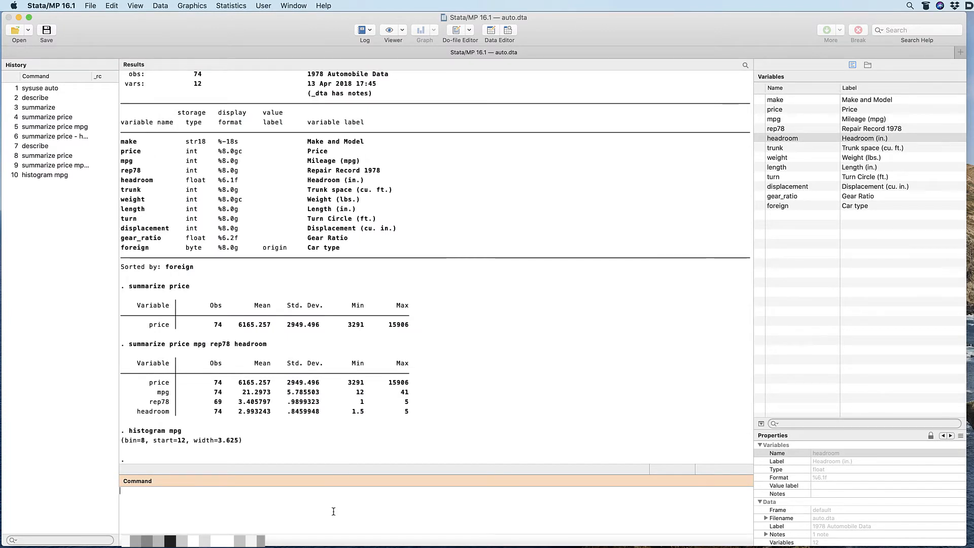
Plot price against mpg with twoway scatter and close the graph after viewing it.
text(twoway scatter)
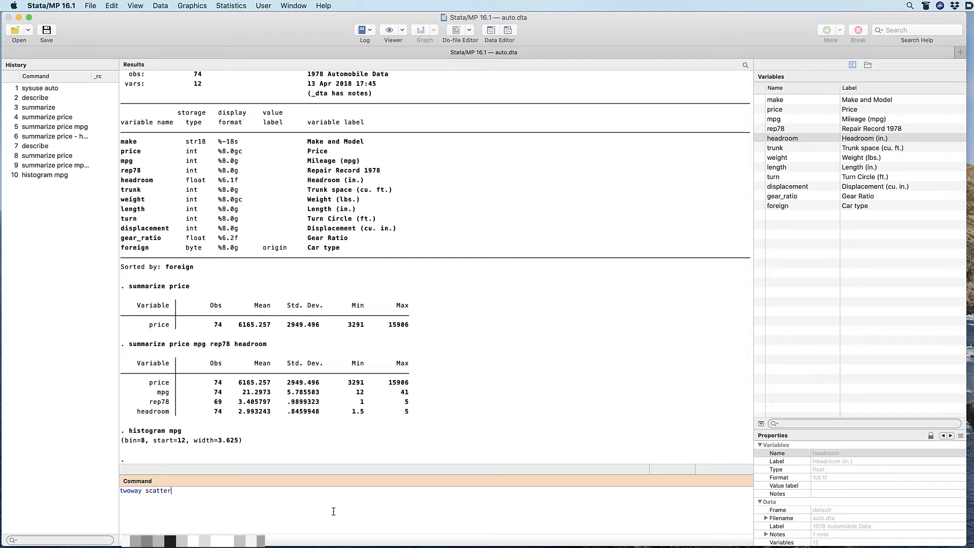
text( price mpg)
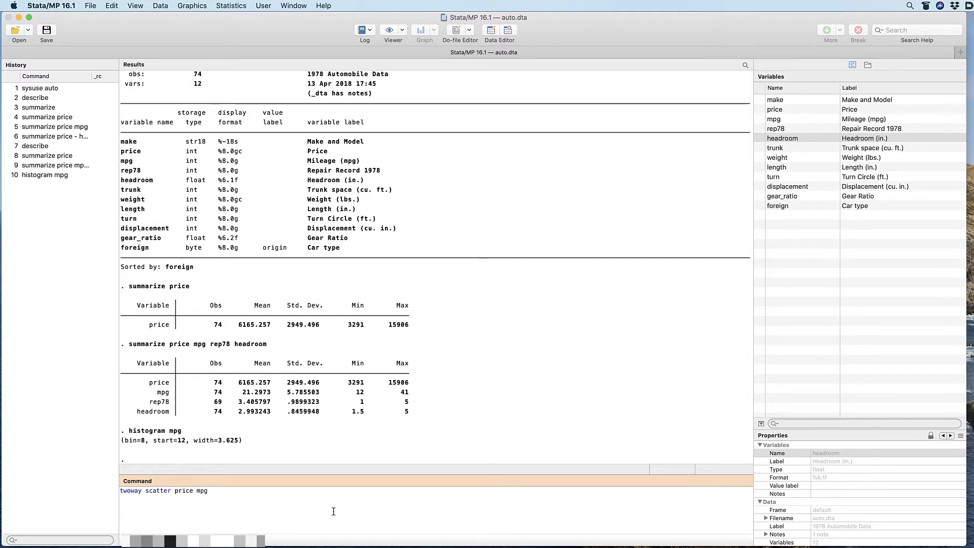
key(Return)
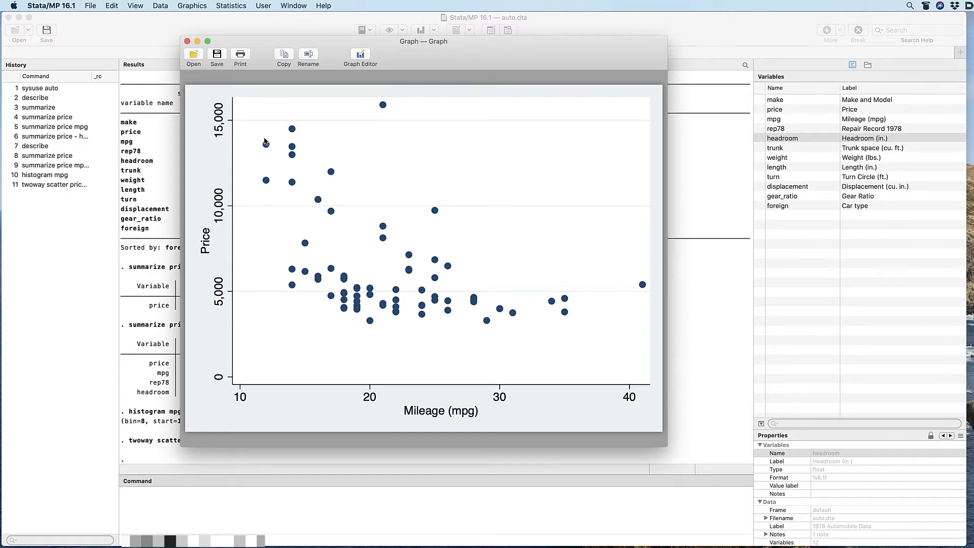
click(188, 41)
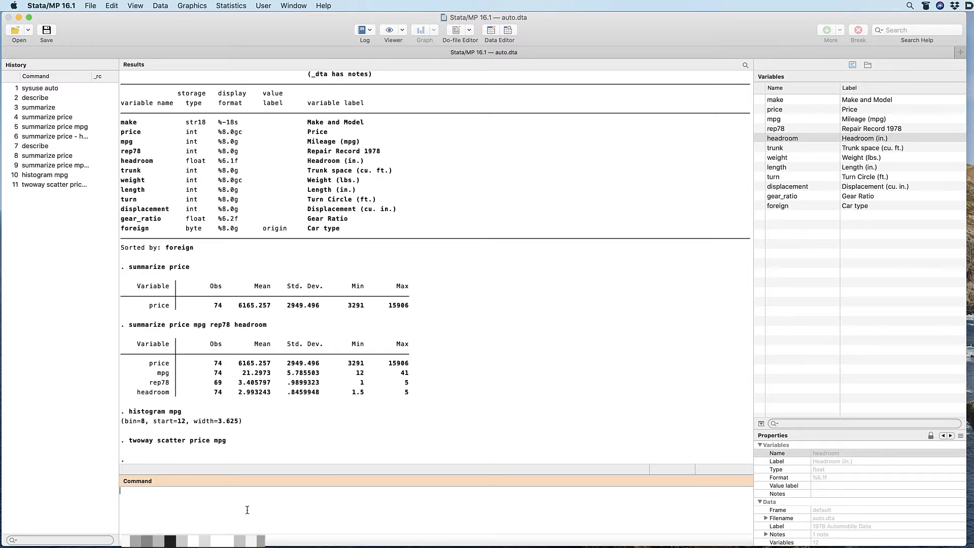
Open the help for summarize, fit its window on screen to read the syntax and options, and close it.
text(help summarize)
key(Return)
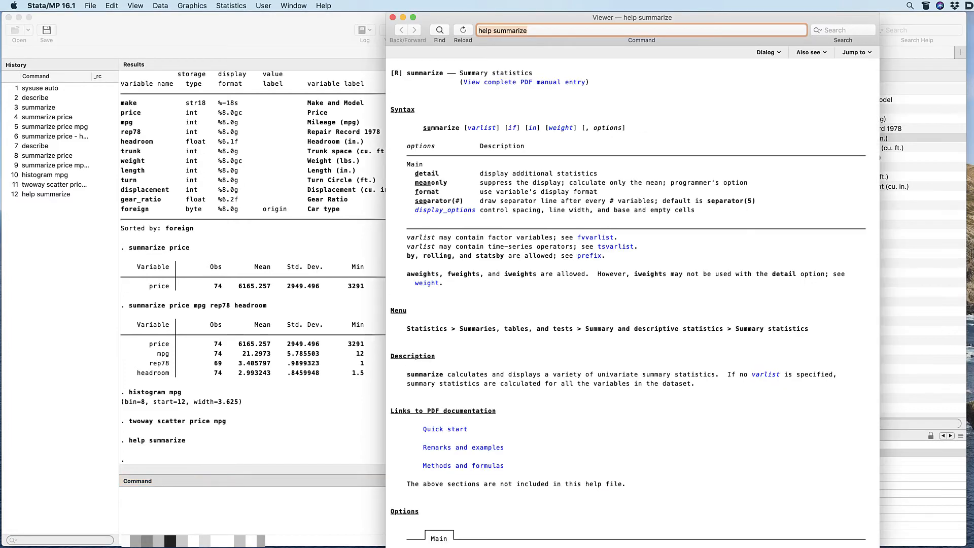
drag(879, 547, 856, 490)
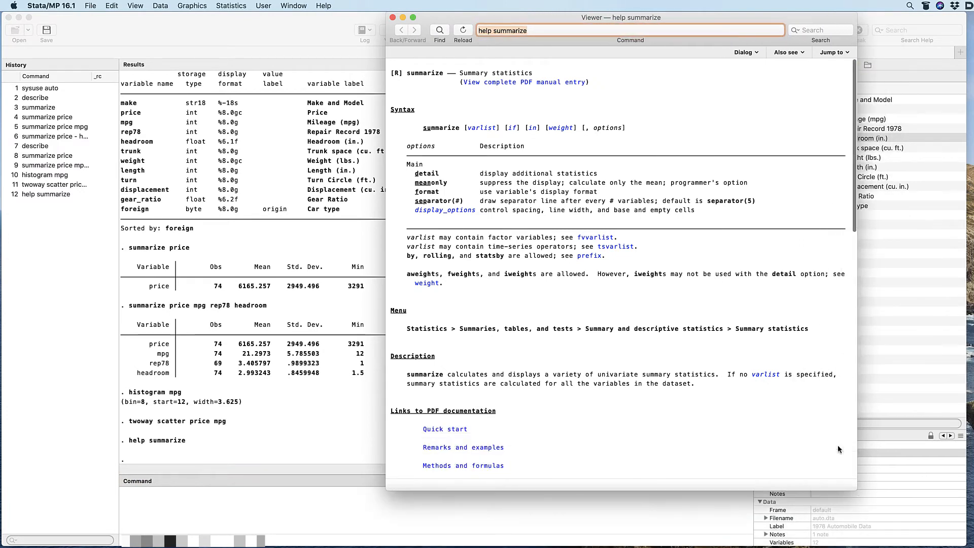
drag(736, 16, 578, 19)
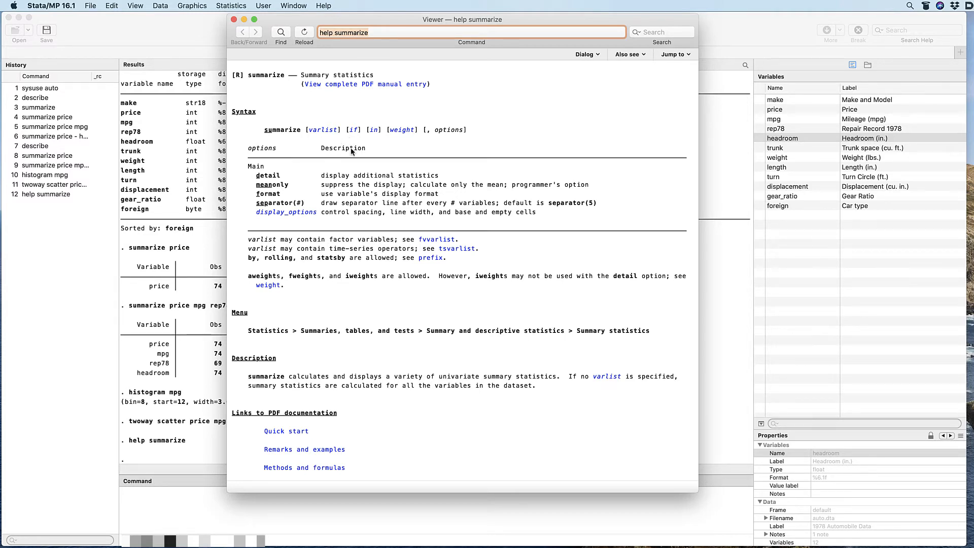
mouse_move(781, 209)
click(234, 19)
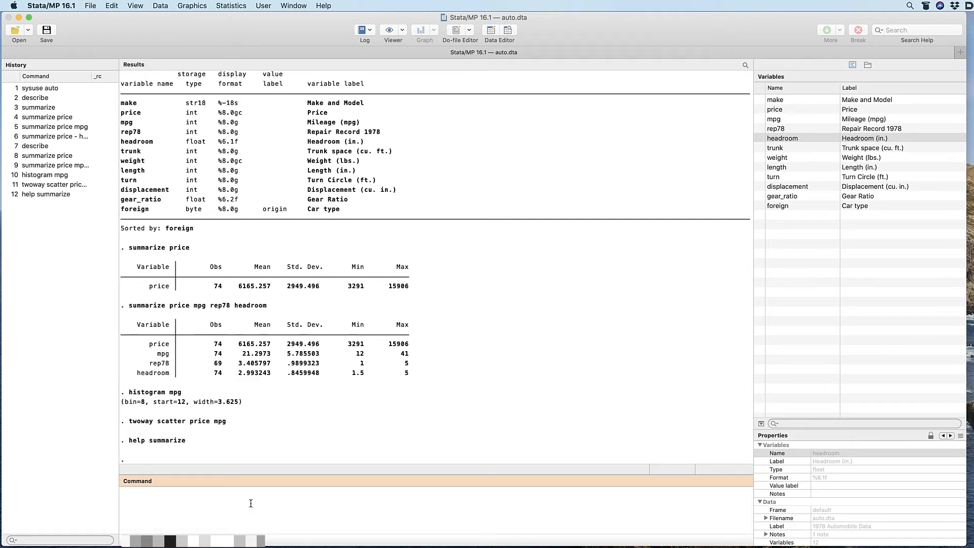
Run summarize for mpg, first without options and again with the detail option.
text(summarize mpg)
key(Return)
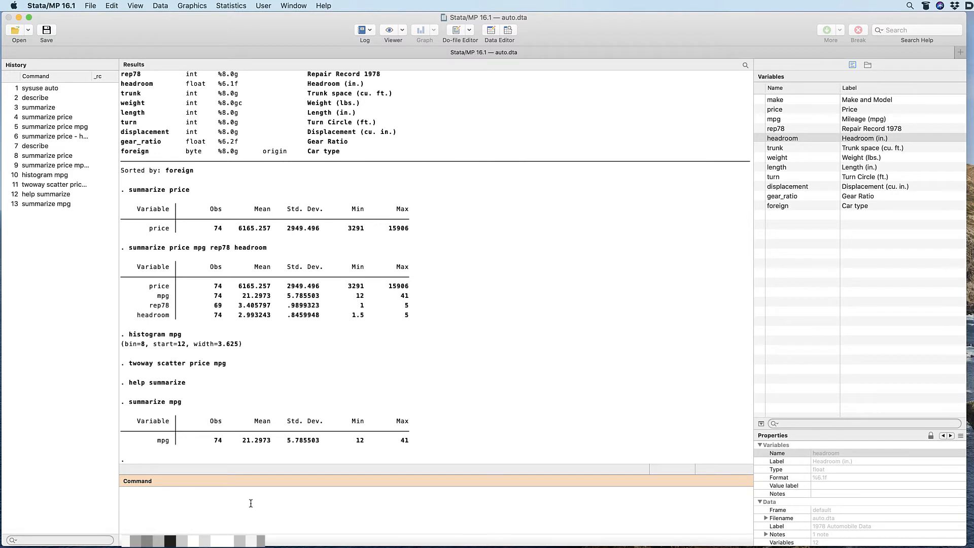
text(summarize mpg, detail)
key(Return)
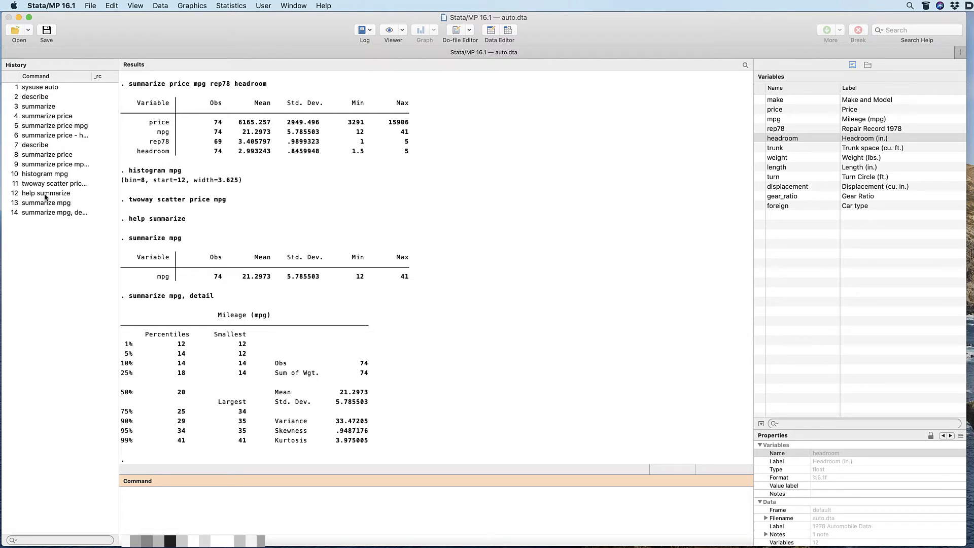
Recall help summarize from the command history to check the allowed abbreviations, close it, and run su mpg, d.
click(46, 195)
click(180, 502)
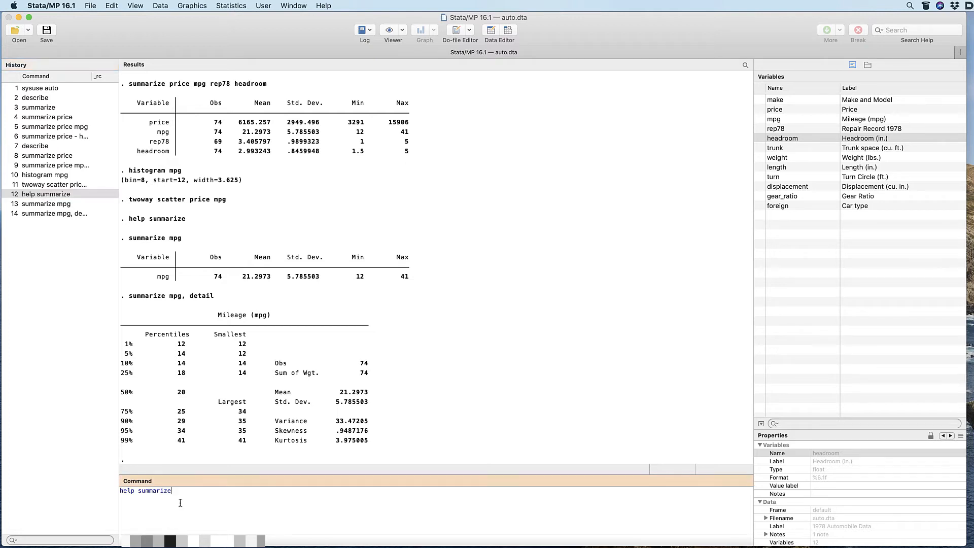
key(Return)
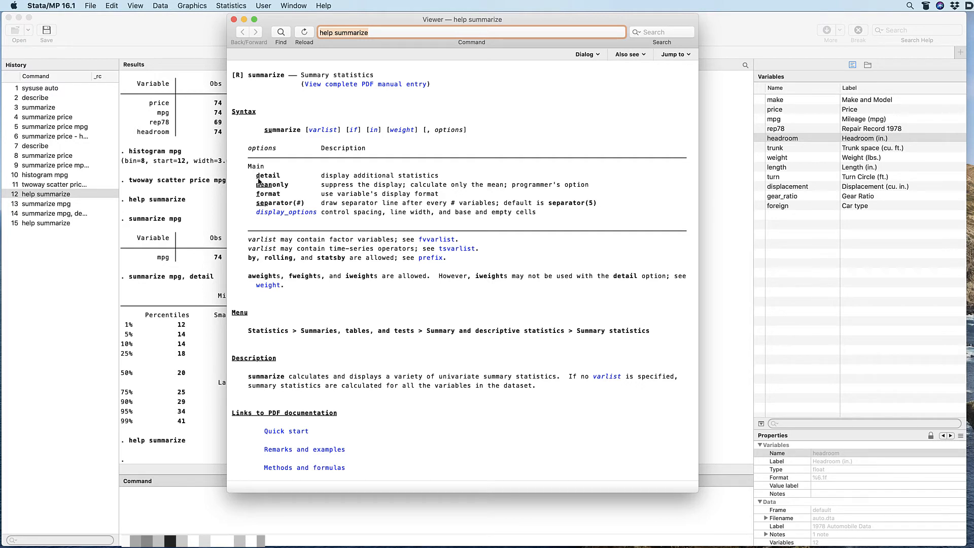
click(233, 19)
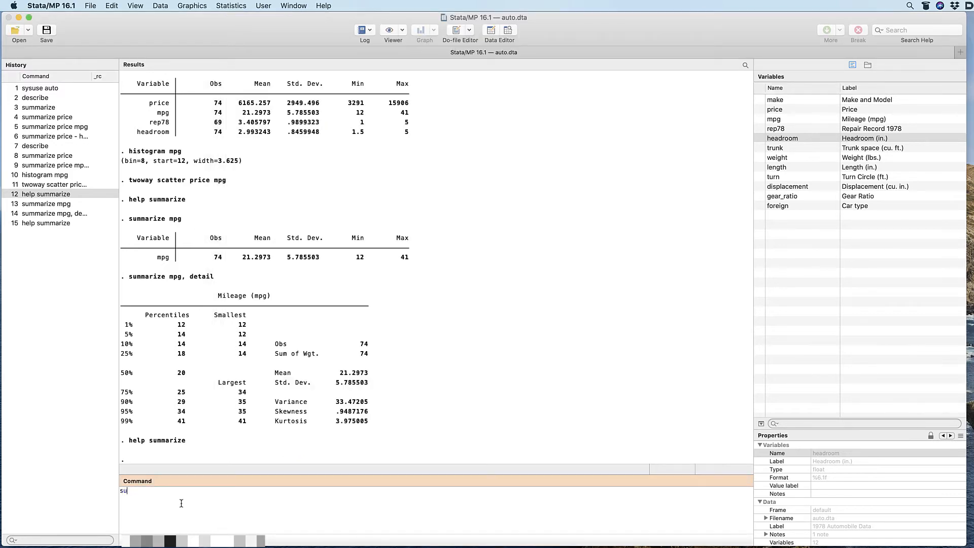
text(su mpg, d)
key(Return)
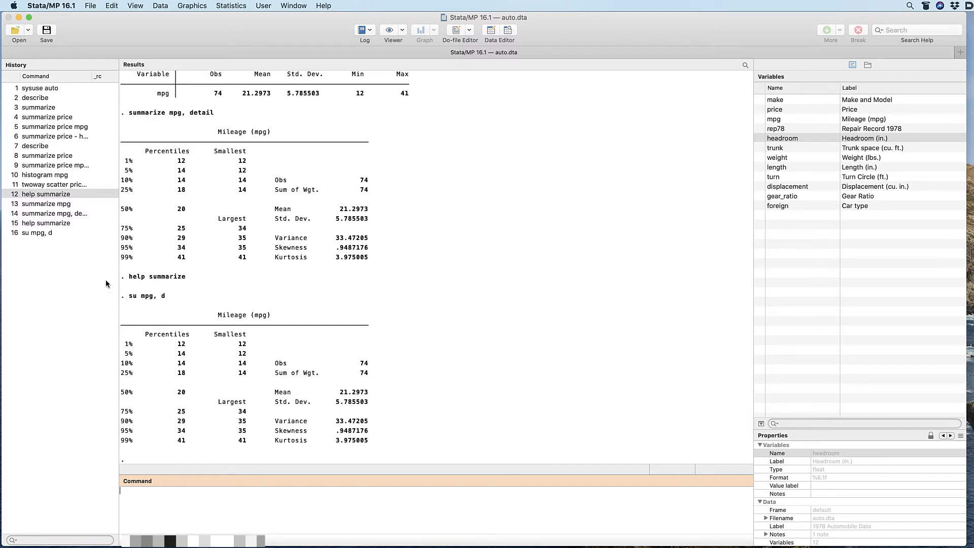
Reopen the summarize help from the command history and locate the summary and descriptive statistics commands within Stata's statistics options.
double_click(59, 196)
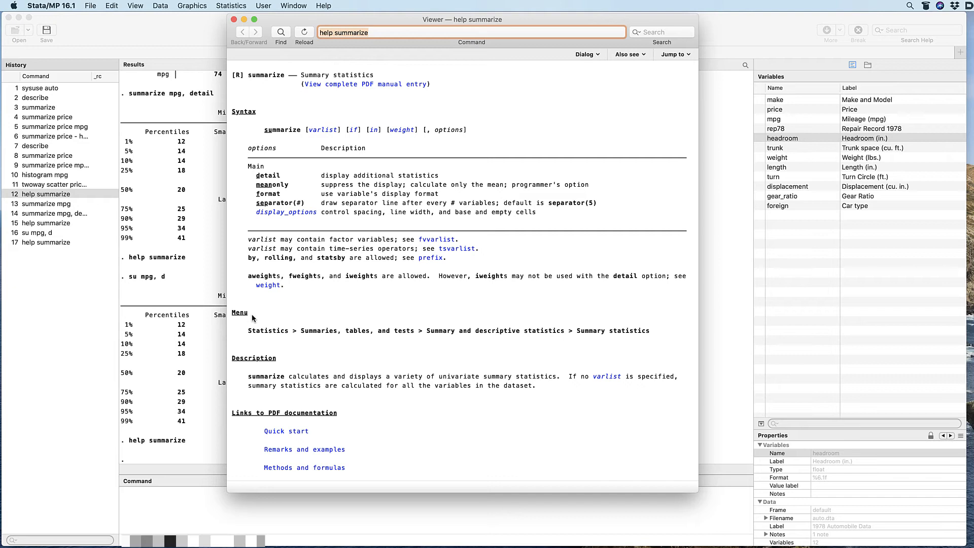
click(228, 5)
mouse_move(285, 19)
mouse_move(416, 23)
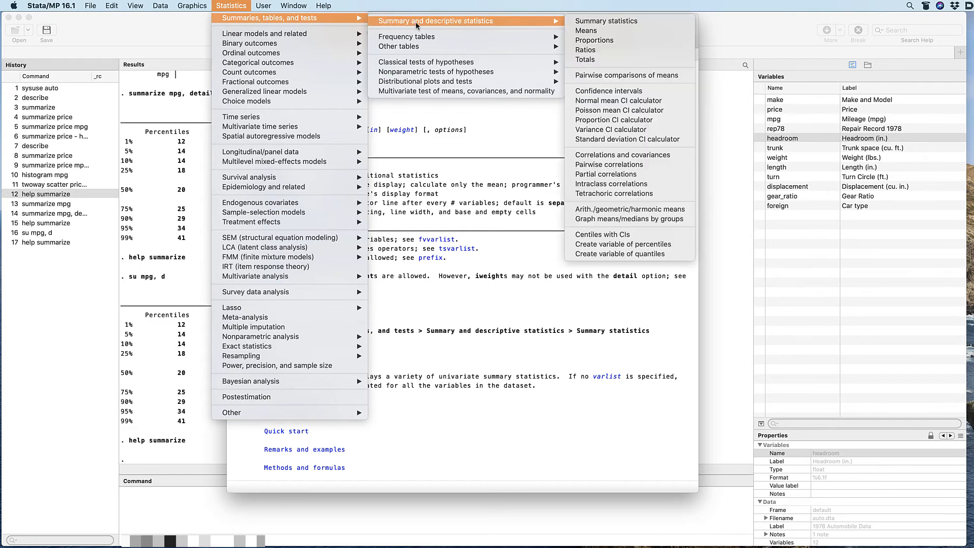
click(486, 4)
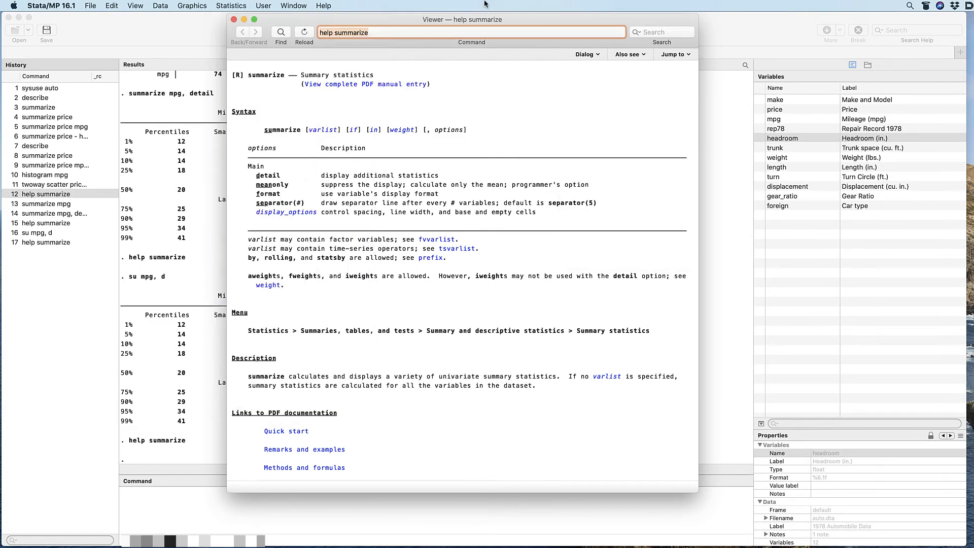
click(207, 5)
click(231, 5)
click(243, 6)
mouse_move(235, 17)
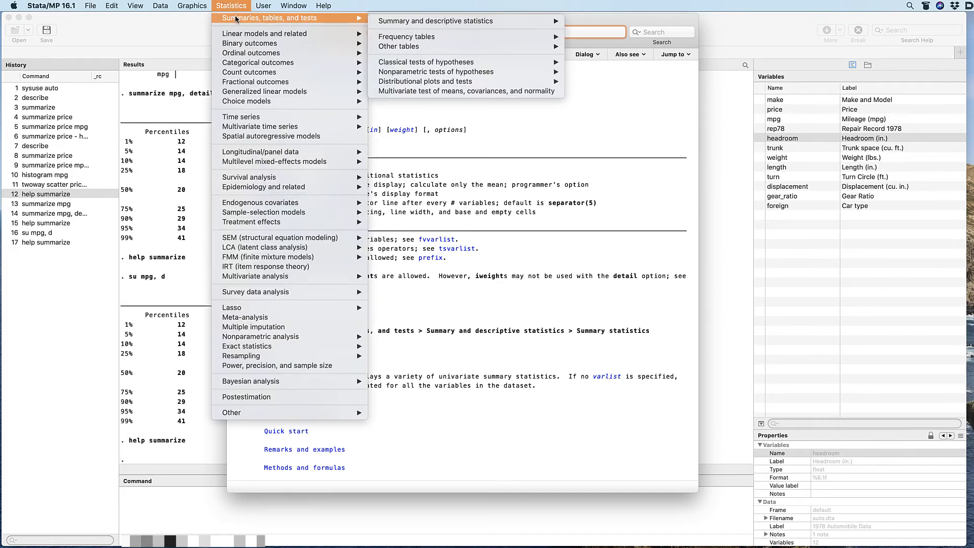
mouse_move(387, 19)
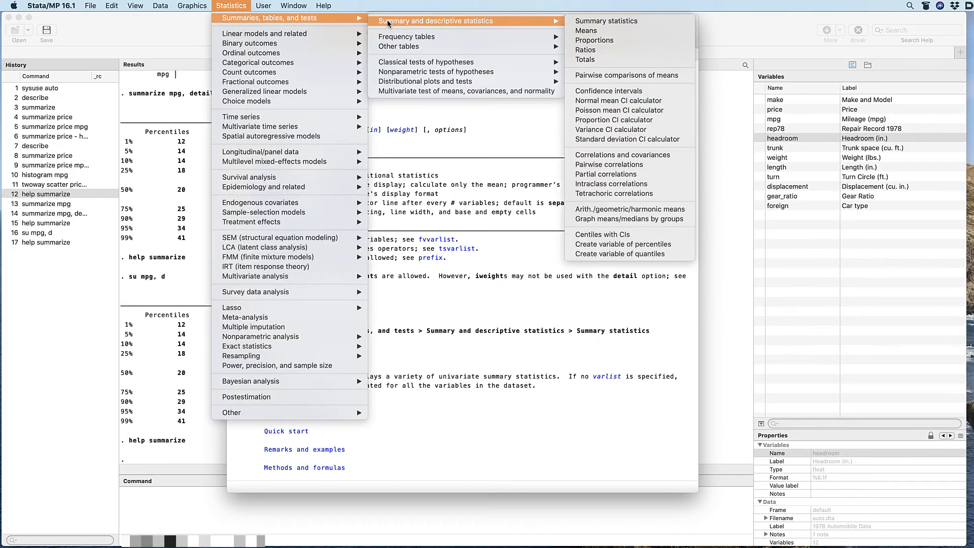
click(470, 192)
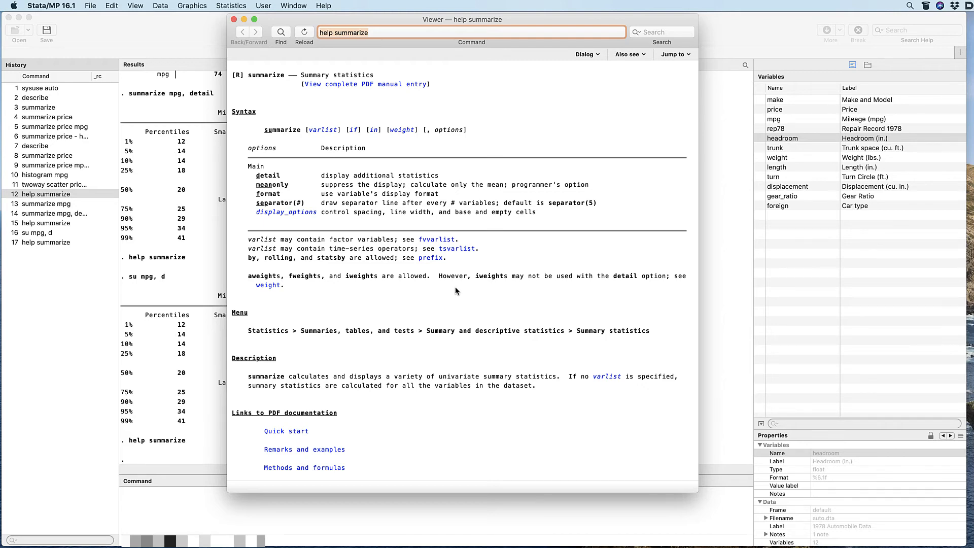
Read through the description, options, examples and stored results in the summarize help file.
scroll(455, 289, down, 15)
scroll(455, 286, up, 6)
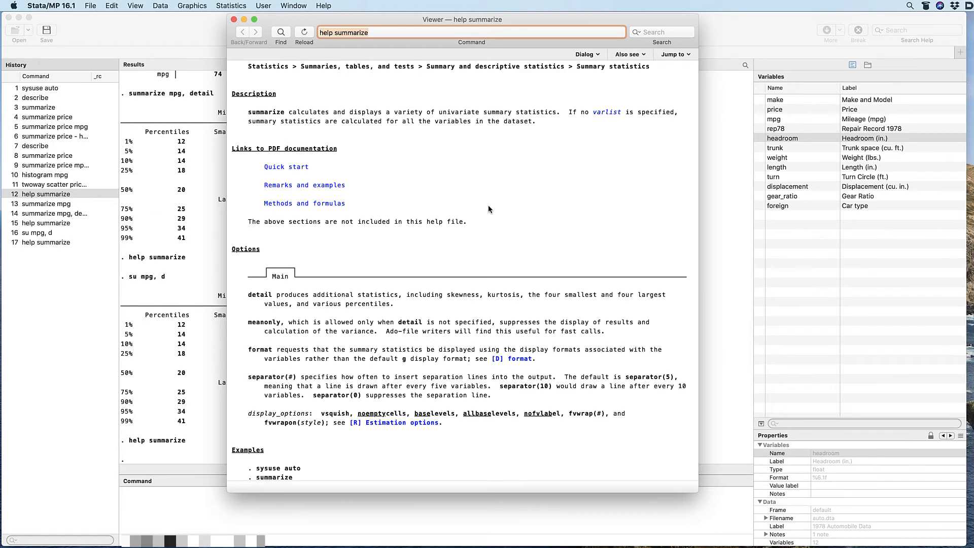
scroll(458, 238, down, 6)
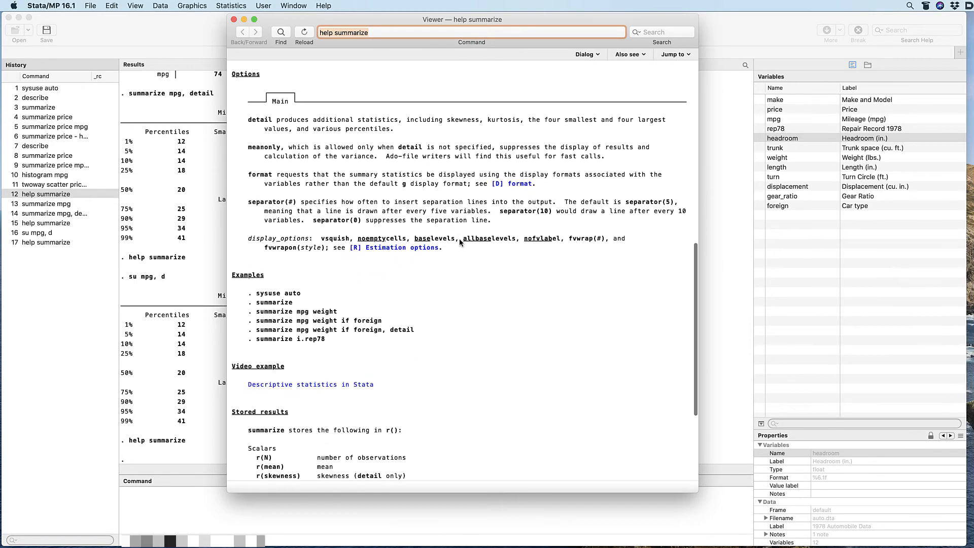
scroll(458, 240, down, 4)
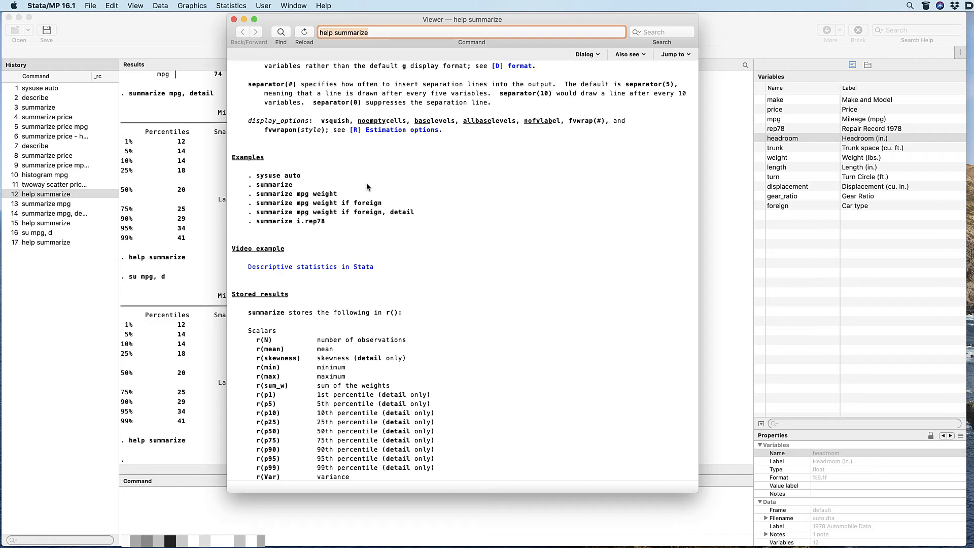
scroll(445, 253, down, 2)
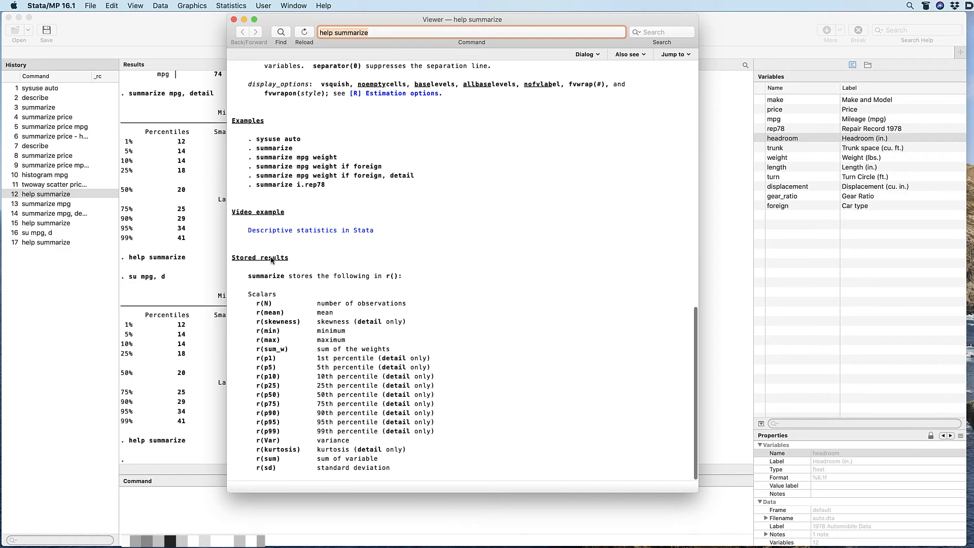
scroll(410, 347, up, 6)
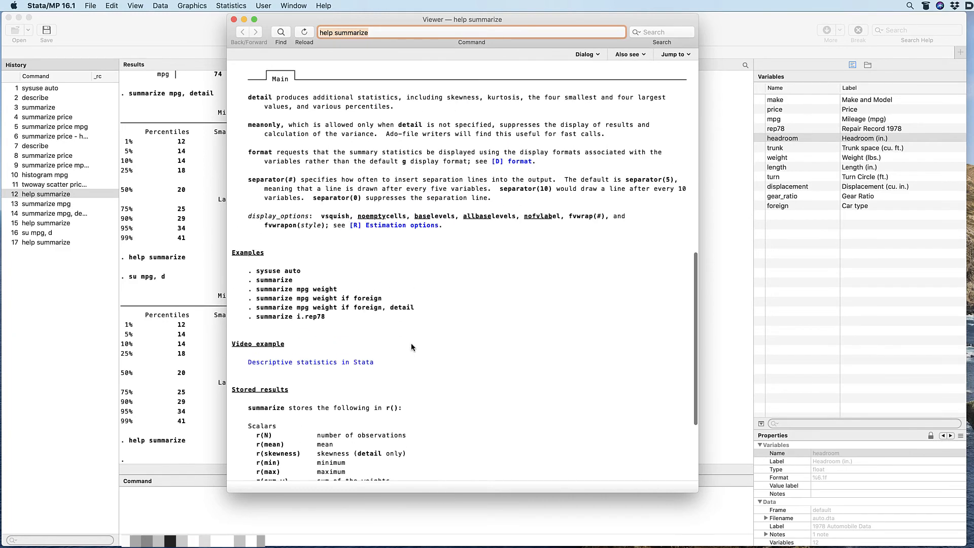
scroll(411, 347, up, 10)
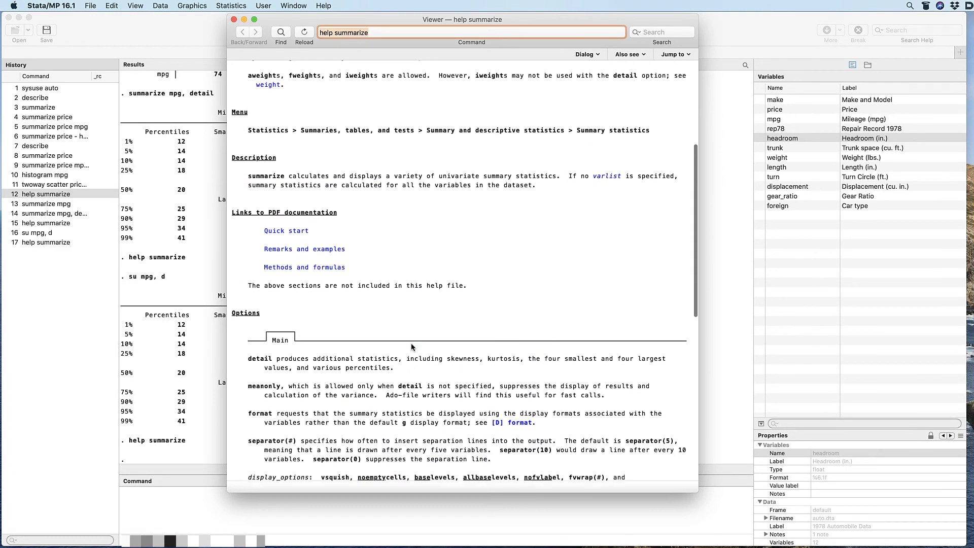
Open the complete PDF manual entry for summarize from its help file, fit the window on screen, and look over the manual bookmarks.
scroll(411, 347, up, 8)
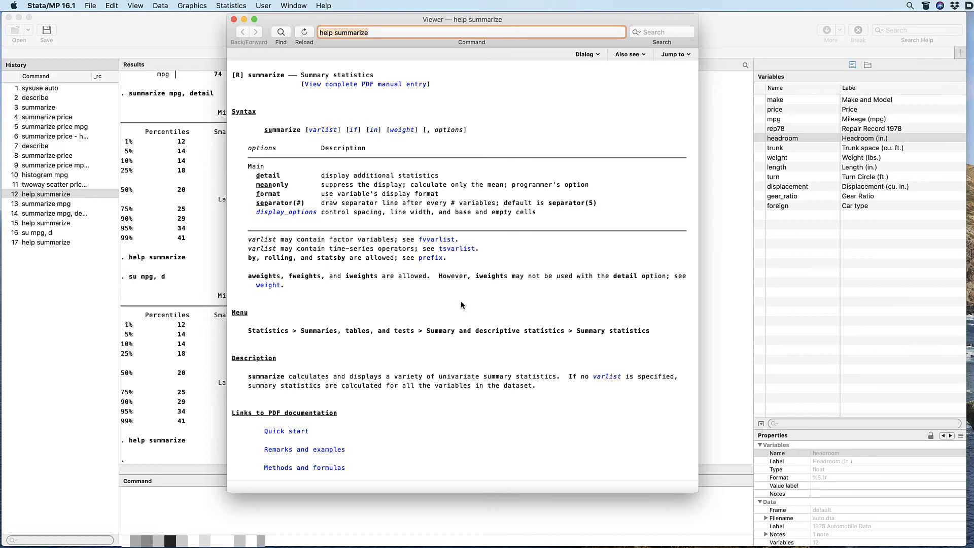
click(390, 89)
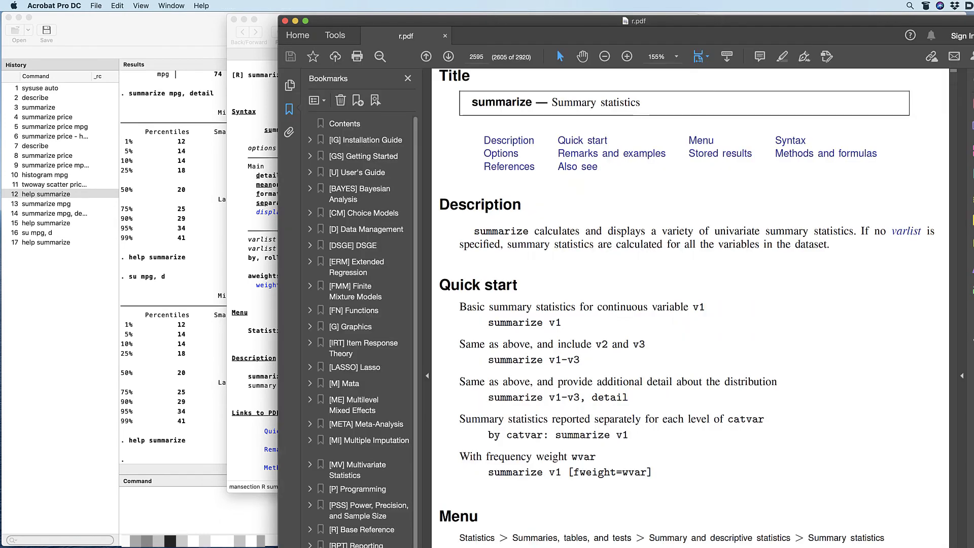
drag(973, 547, 884, 531)
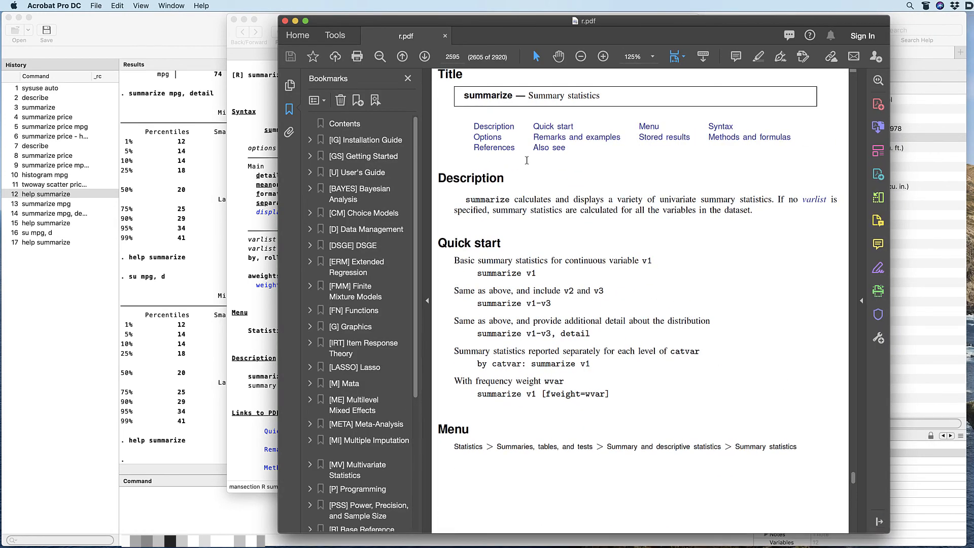
drag(644, 20, 553, 20)
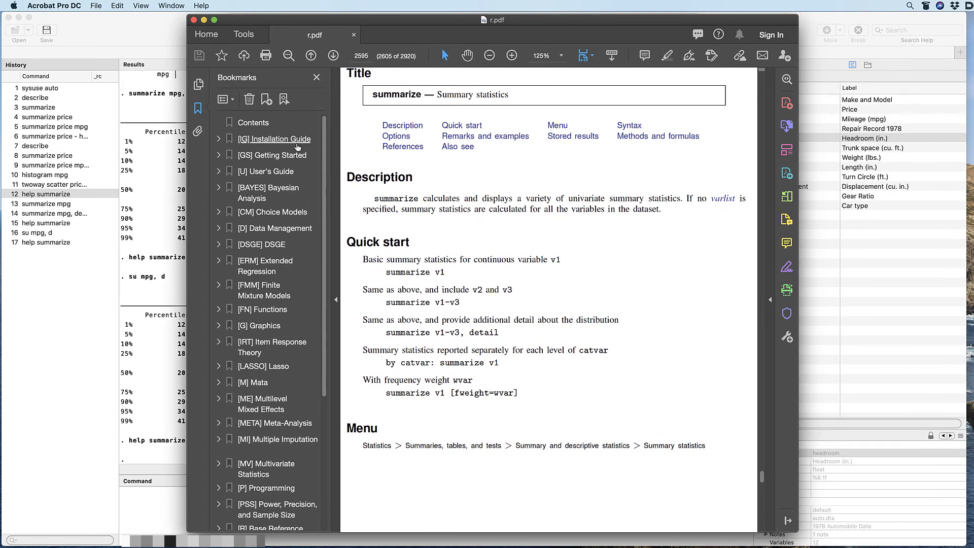
scroll(270, 263, down, 5)
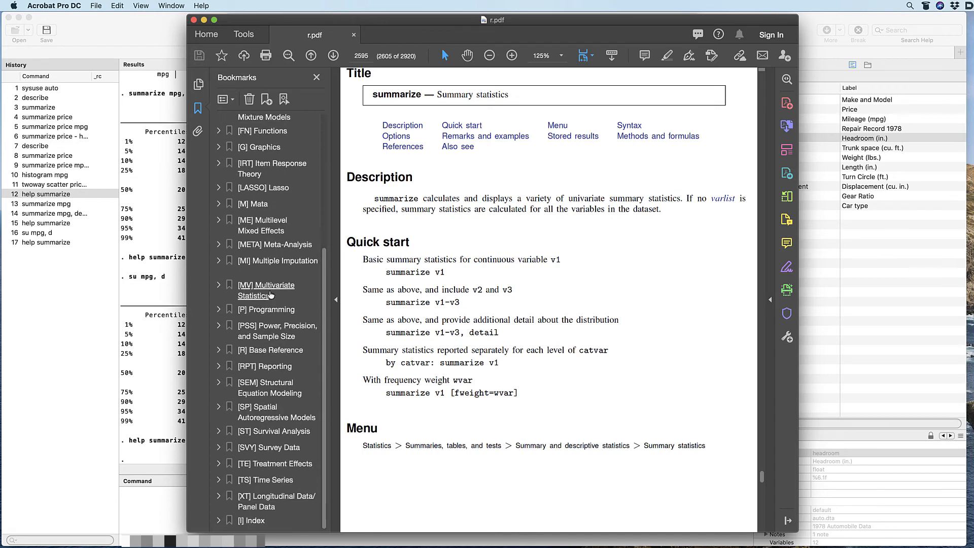
scroll(269, 294, up, 5)
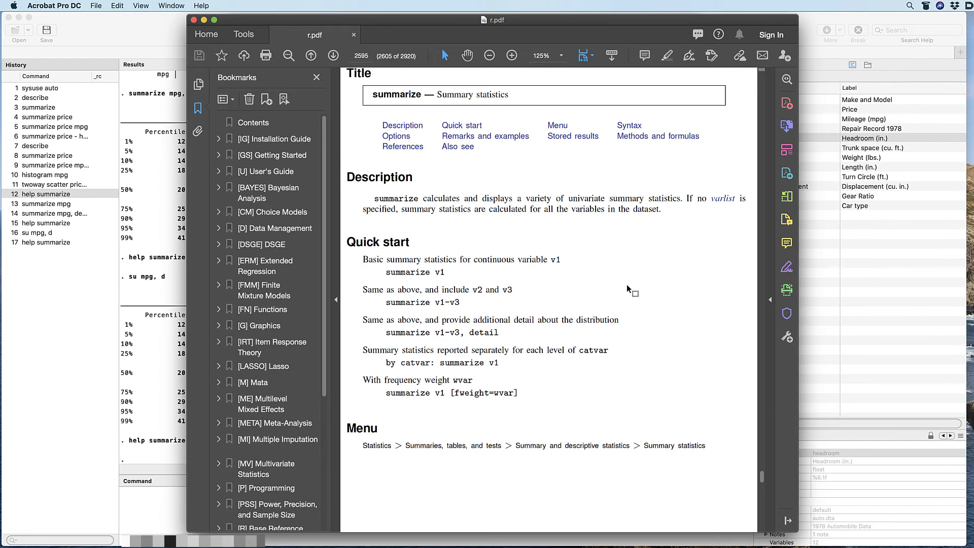
Read the summarize manual entry from Syntax through Example 1 on the separator() option, and close the PDF and the help viewer.
scroll(629, 289, down, 5)
scroll(629, 289, down, 5)
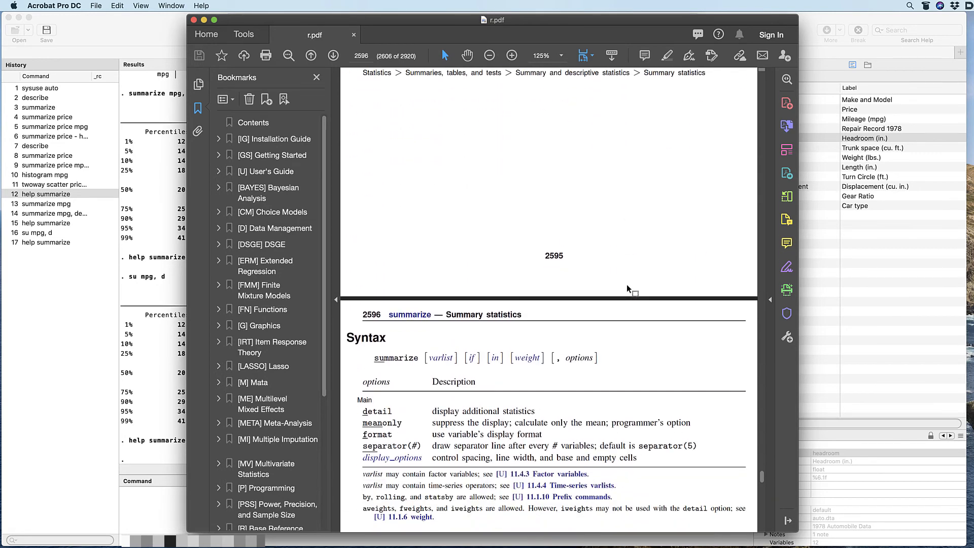
scroll(628, 288, down, 11)
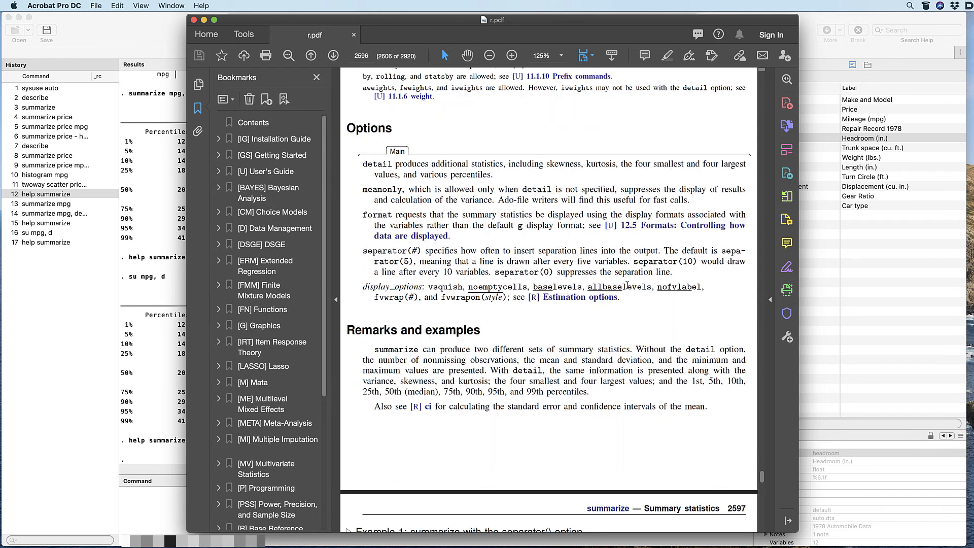
scroll(627, 286, down, 2)
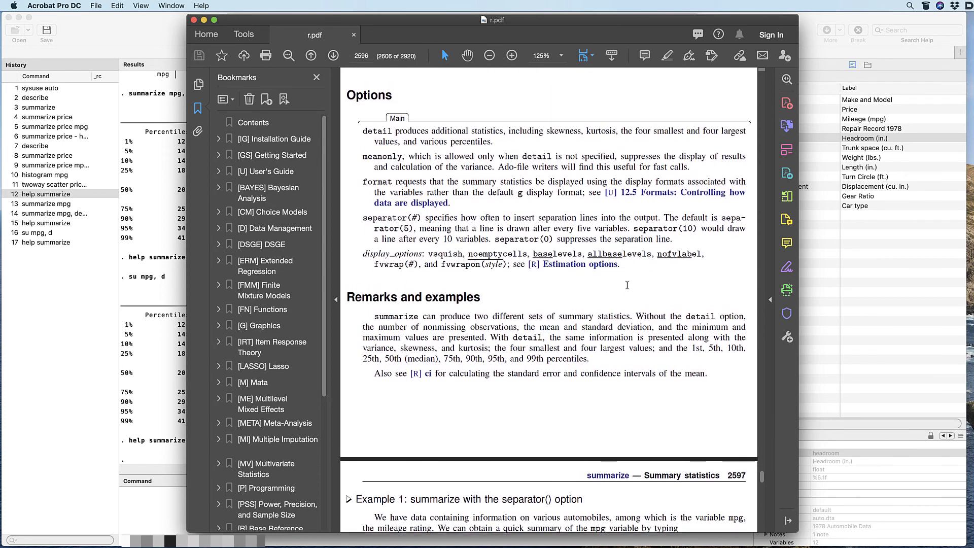
scroll(627, 285, up, 1)
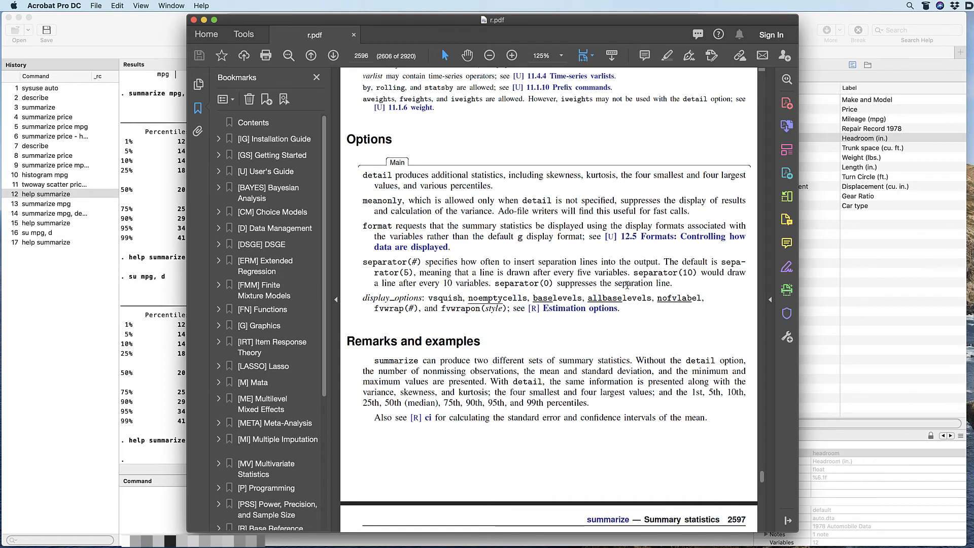
scroll(627, 285, down, 3)
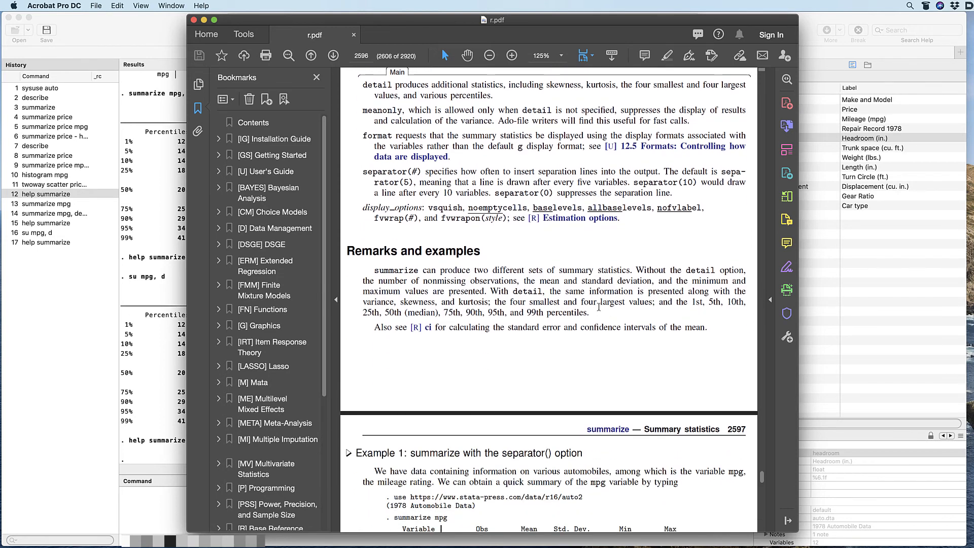
scroll(611, 307, down, 6)
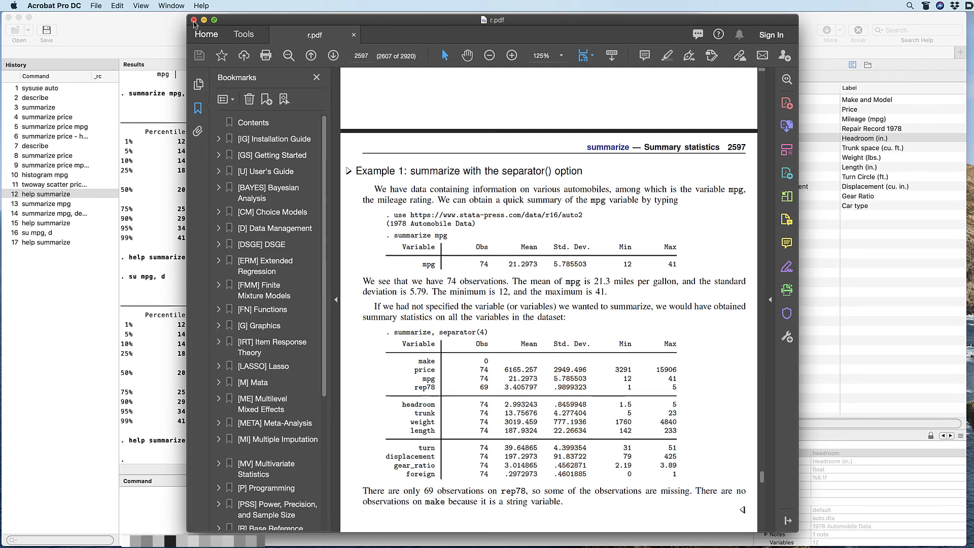
click(193, 20)
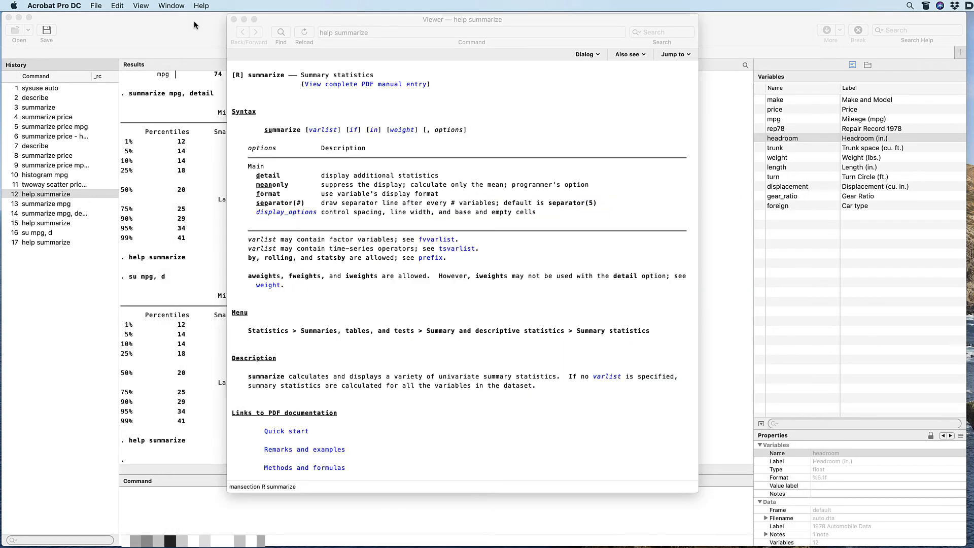
click(276, 20)
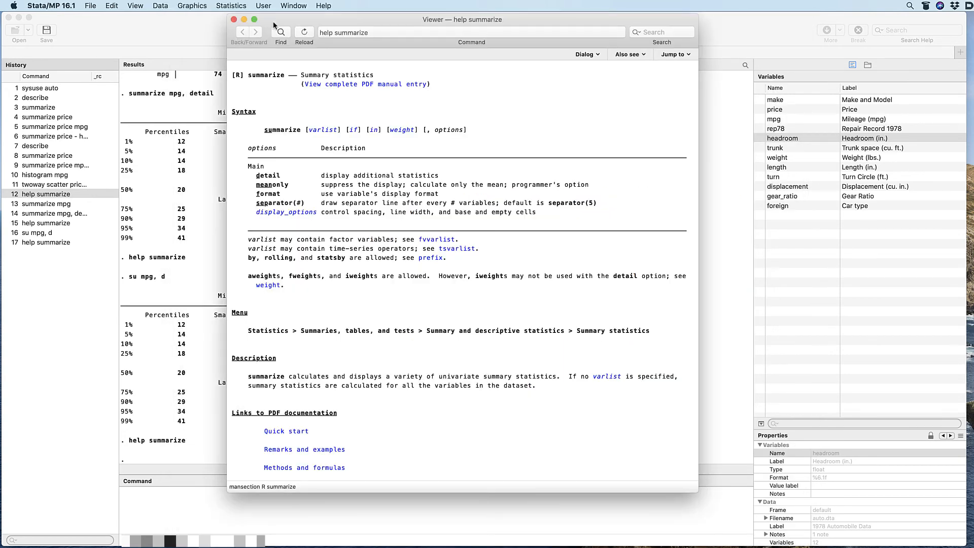
click(234, 20)
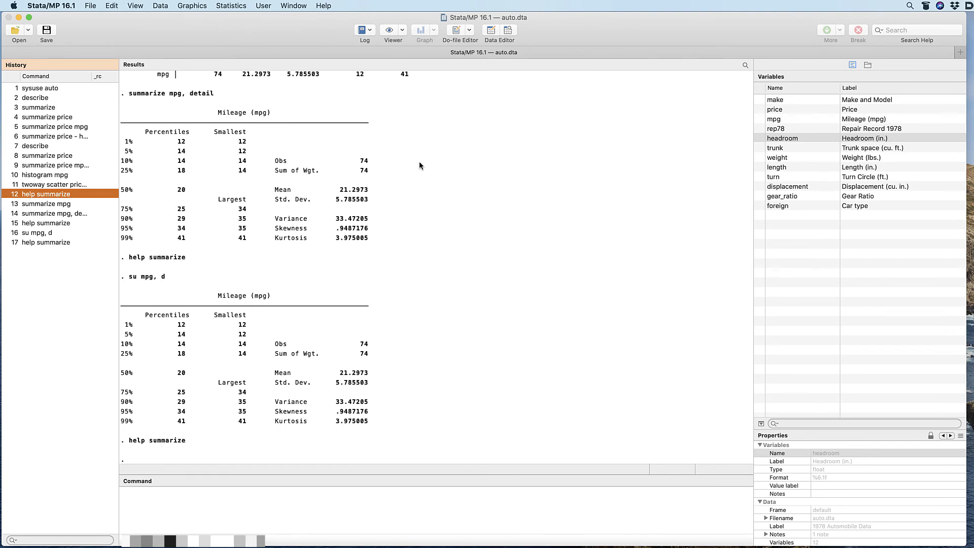
Run summarize mpg as a single interactive command.
click(232, 505)
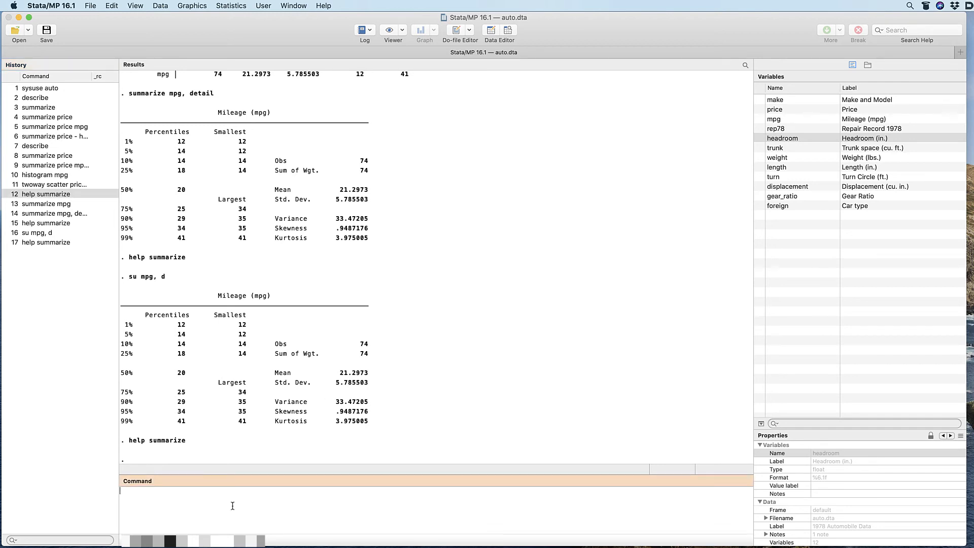
text(summarize mpg)
key(Return)
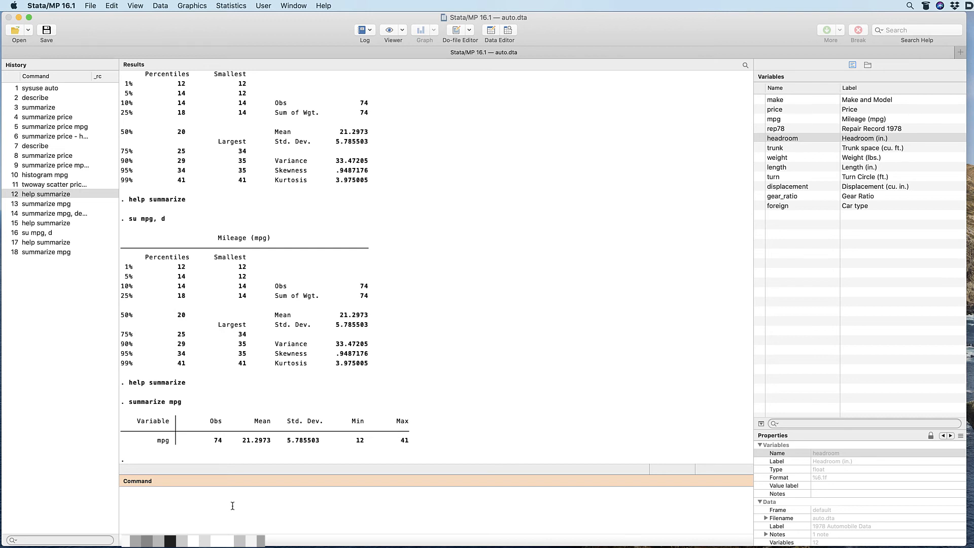
Start a new do-file, leave two blank lines, and write the commands clear all, sysuse auto and describe on separate lines.
click(453, 31)
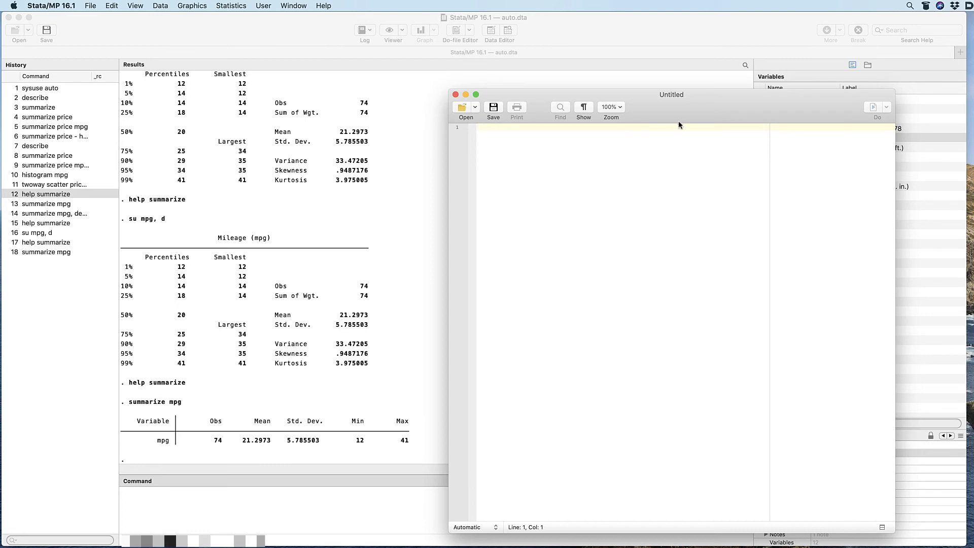
drag(677, 120, 663, 84)
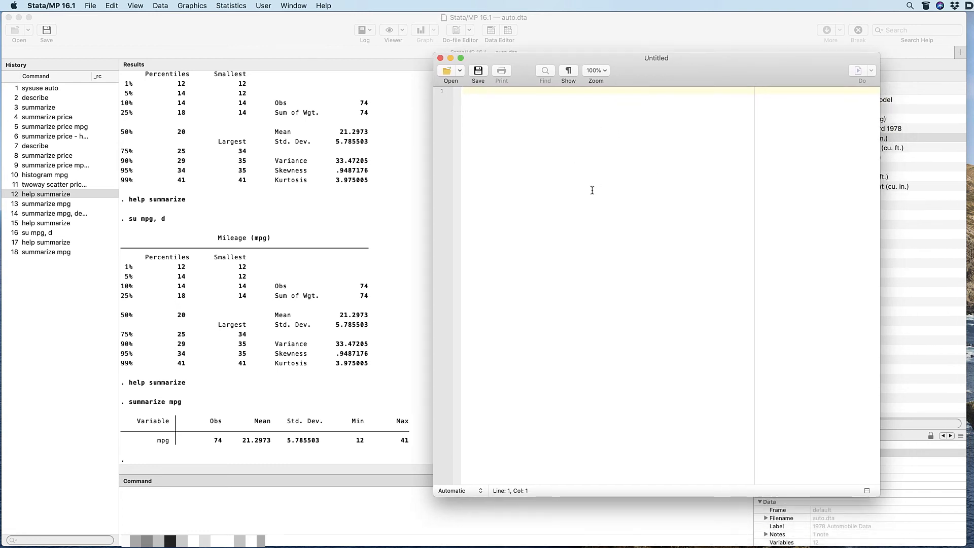
key(Return)
key(Return)
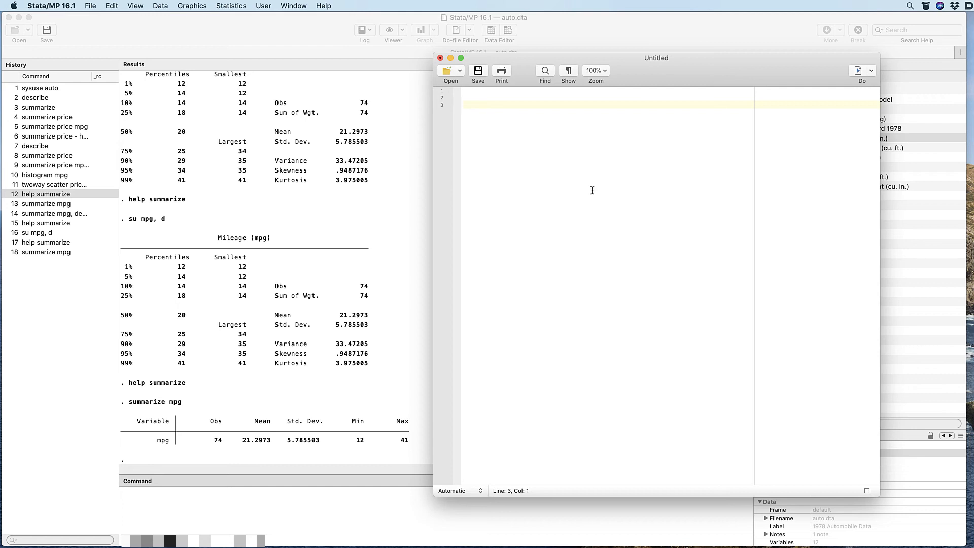
text(clear all)
key(Return)
text(sysuse auto)
key(Return)
key(Return)
key(Return)
text(describe)
key(Return)
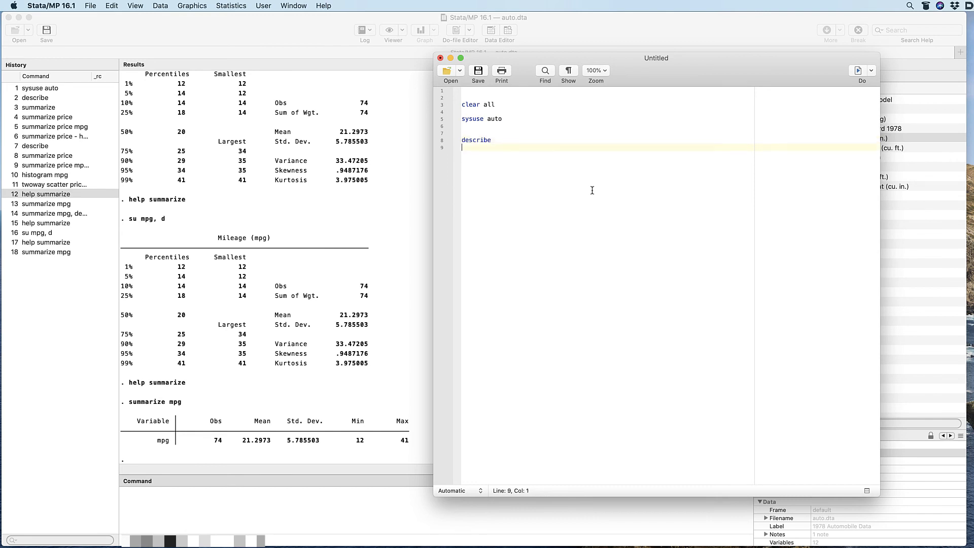
Add the commands summarize mpg price, summarize weight length and histogram mpg to the do-file, each on its own line.
key(Return)
text(sum)
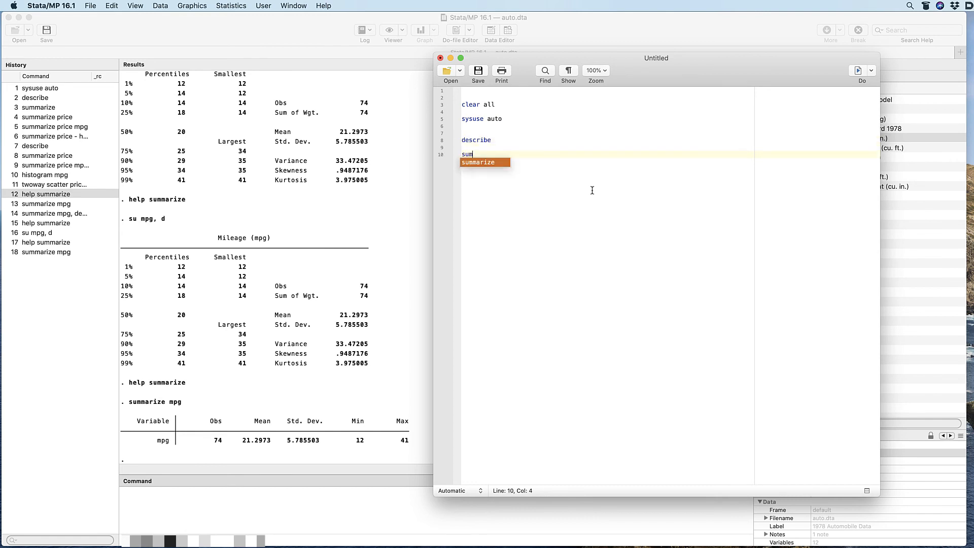
text(marize mpg)
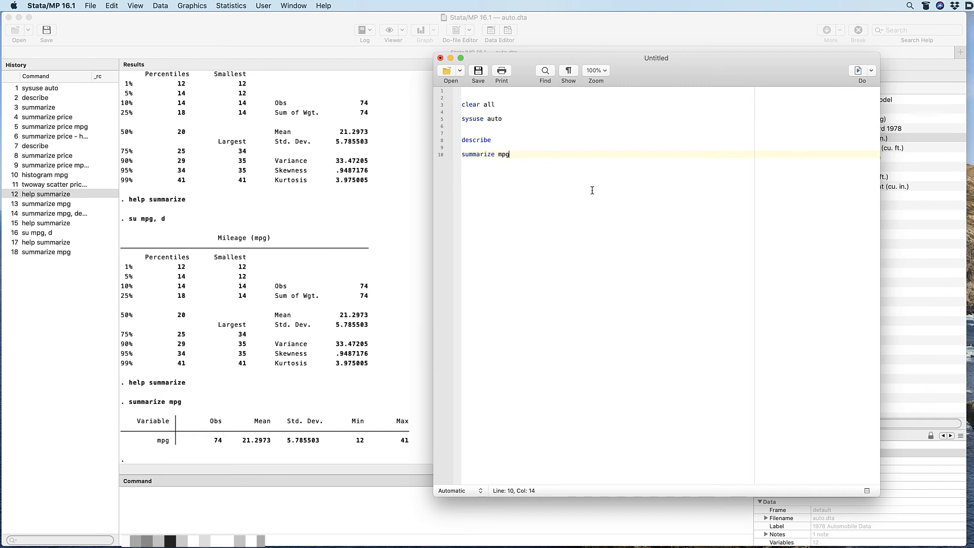
text( price)
key(Return)
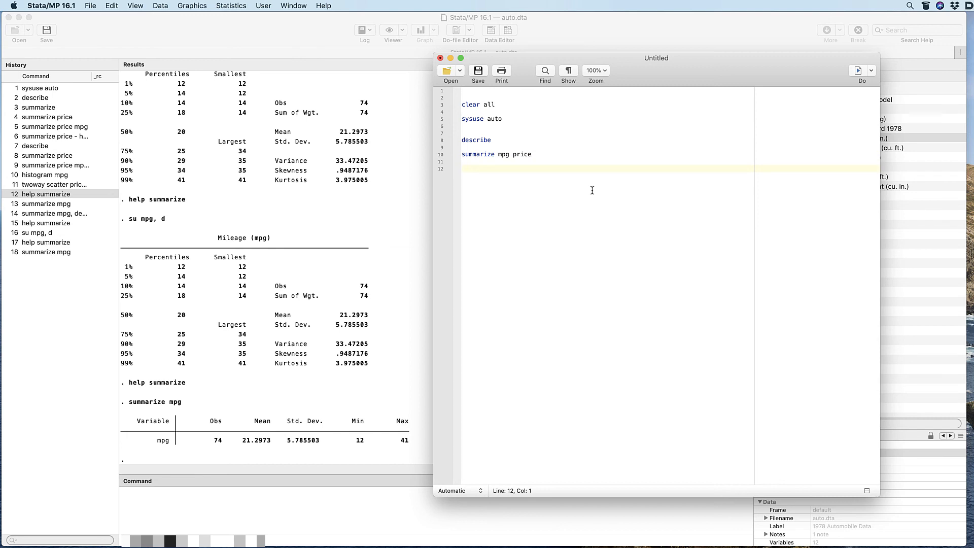
text(su)
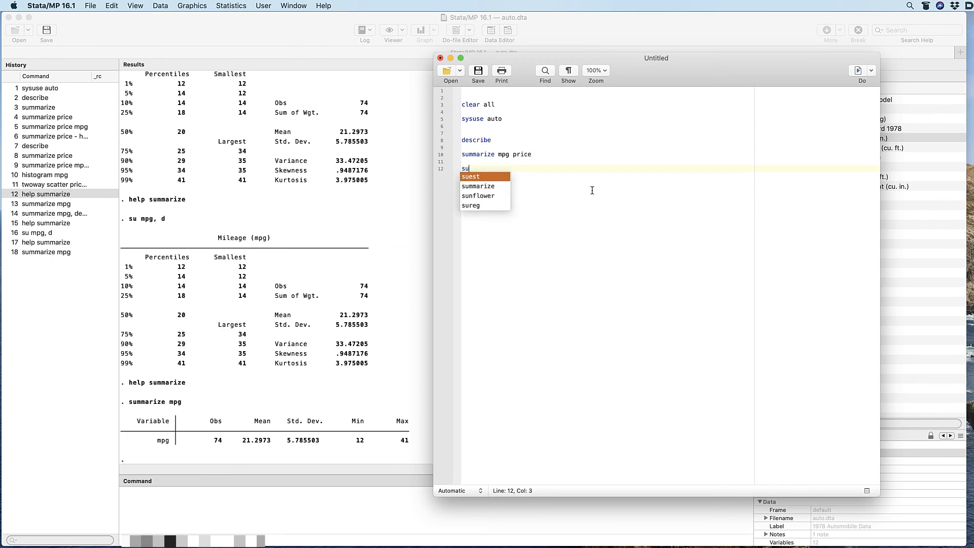
text(mmarize )
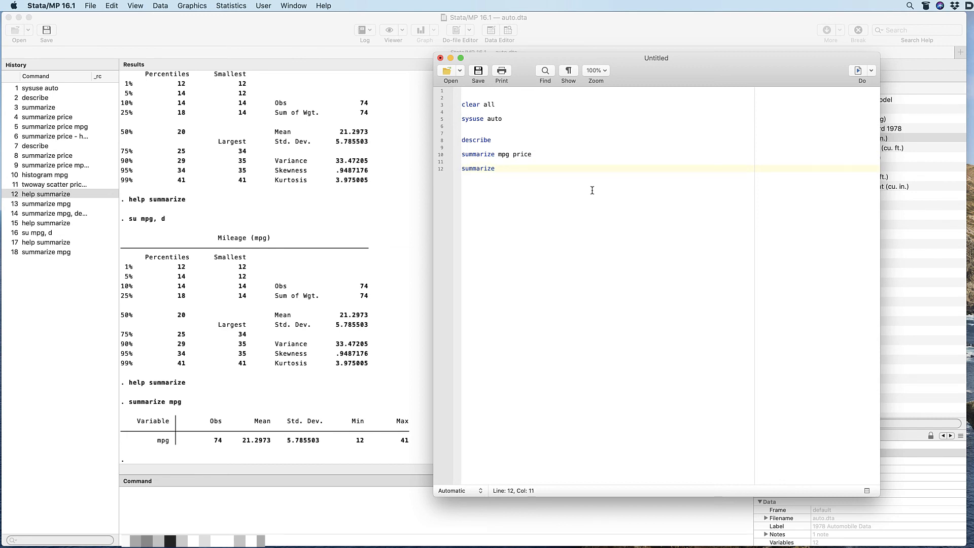
text(weight length   hist)
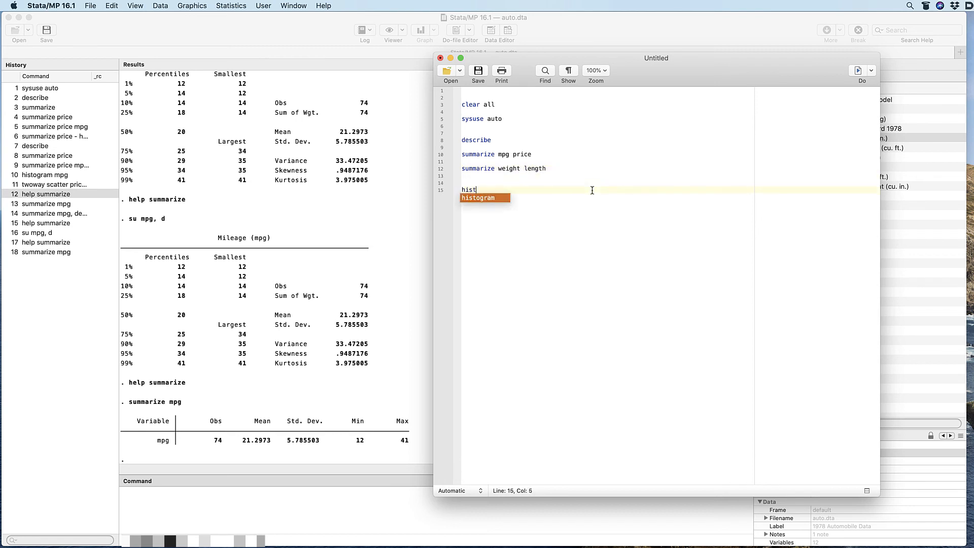
text(ogram mpg)
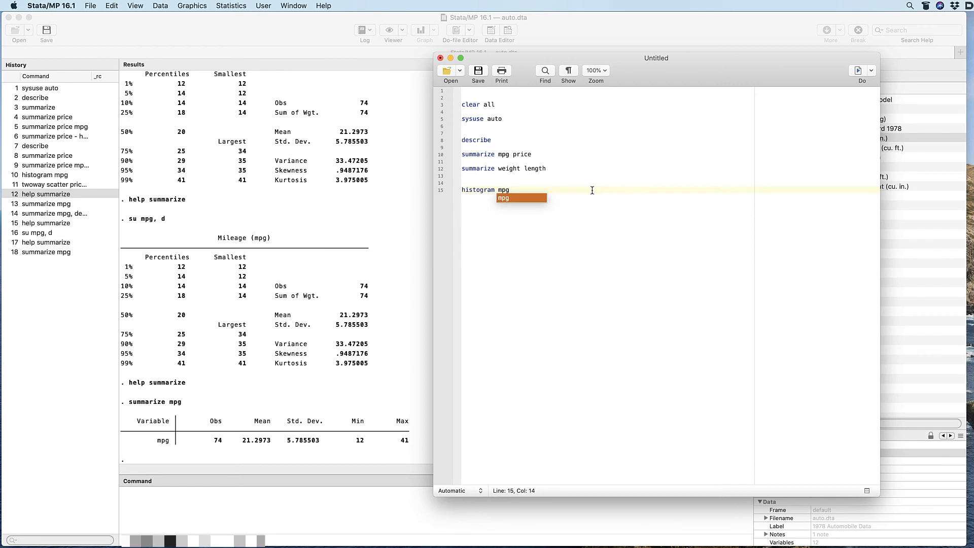
key(Return)
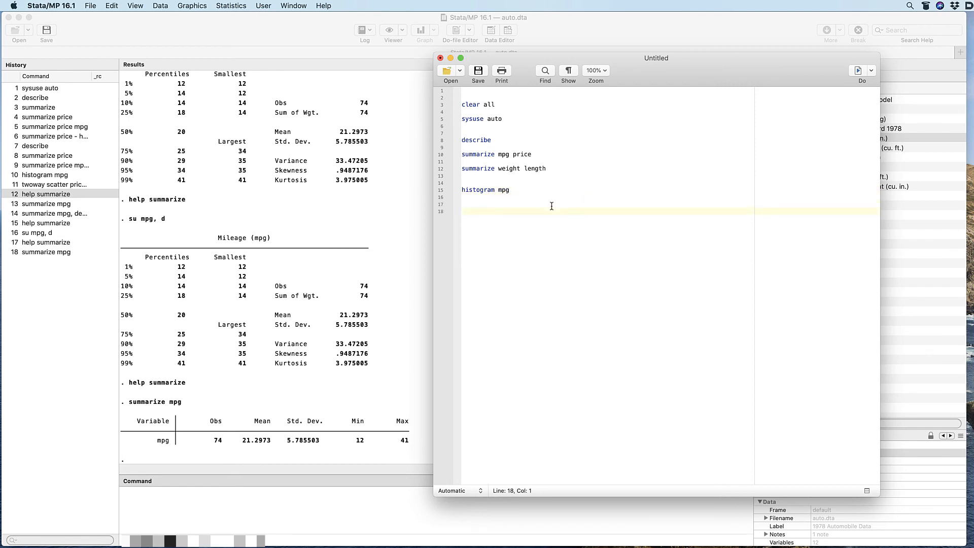
Execute the do-file lines from the first through histogram mpg as a selection, and review their output in the main results.
drag(528, 199, 459, 91)
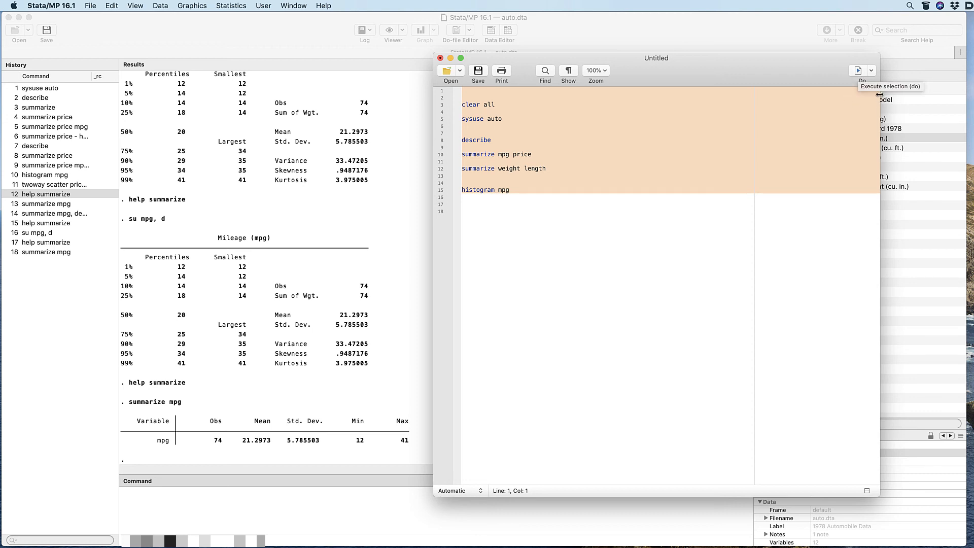
click(856, 73)
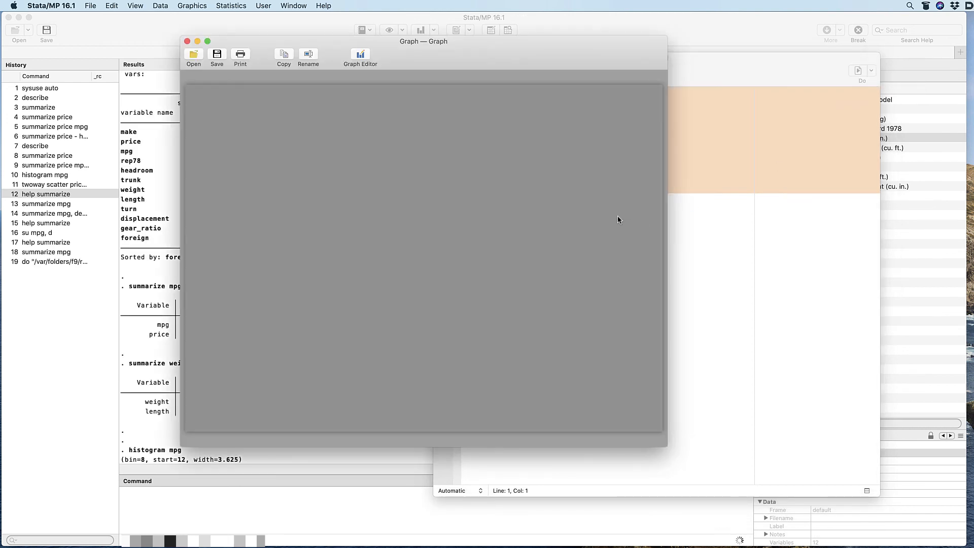
drag(283, 39, 571, 57)
click(254, 255)
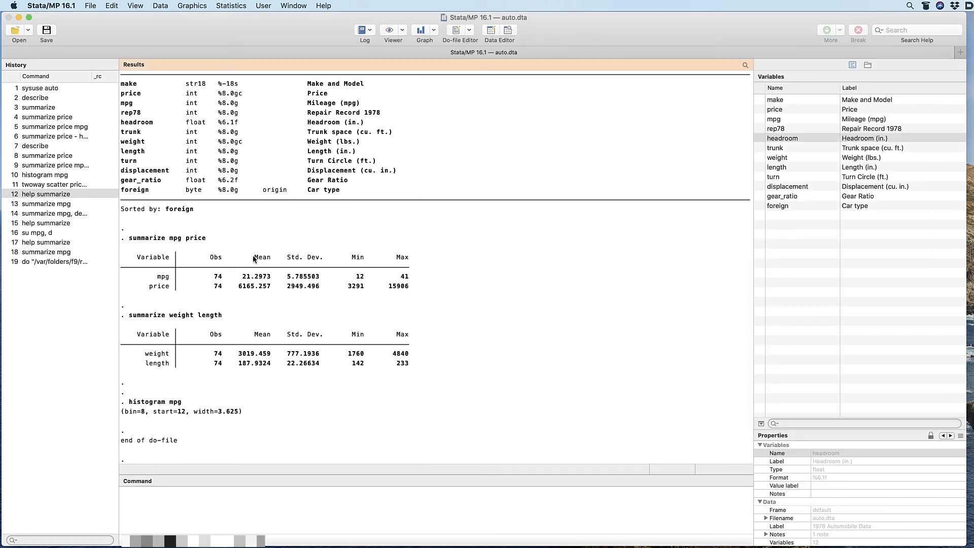
scroll(273, 248, up, 10)
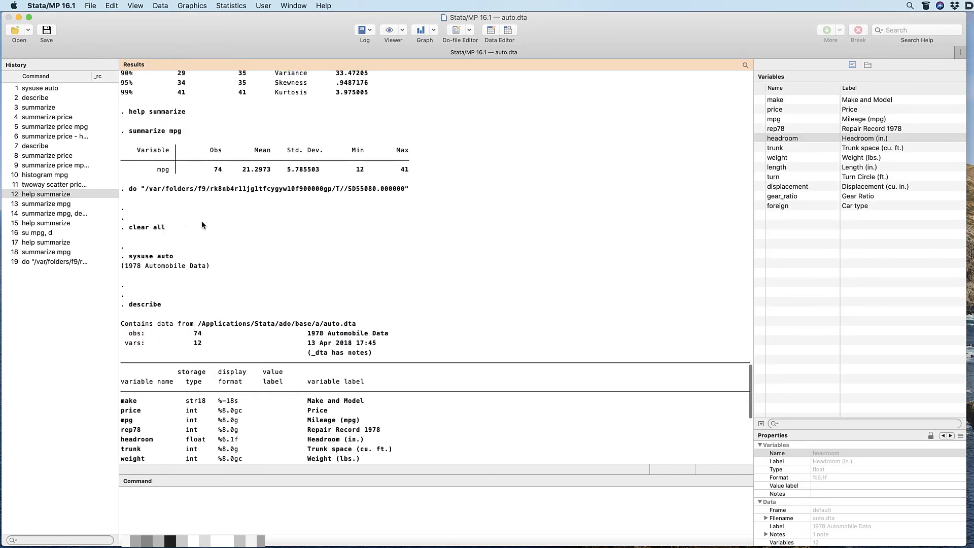
scroll(201, 224, down, 1)
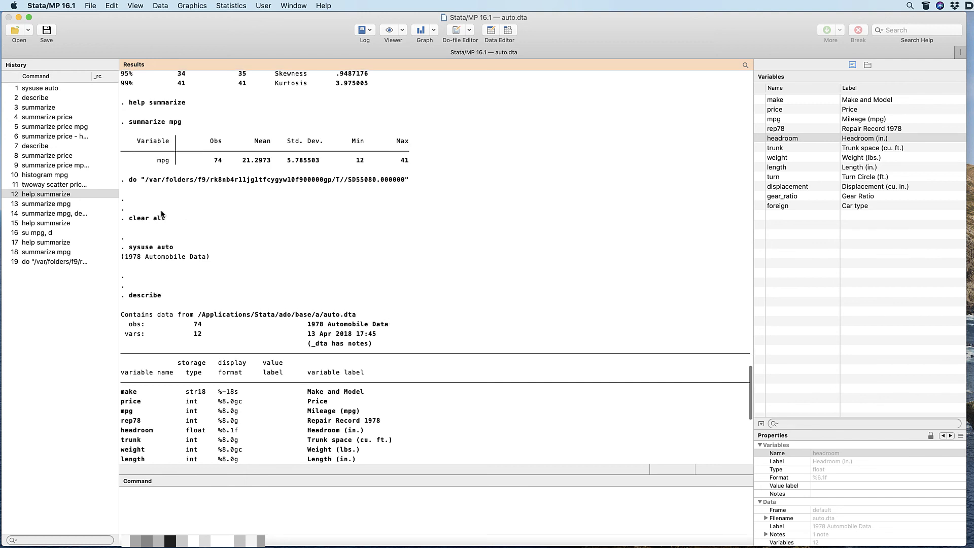
scroll(195, 268, down, 5)
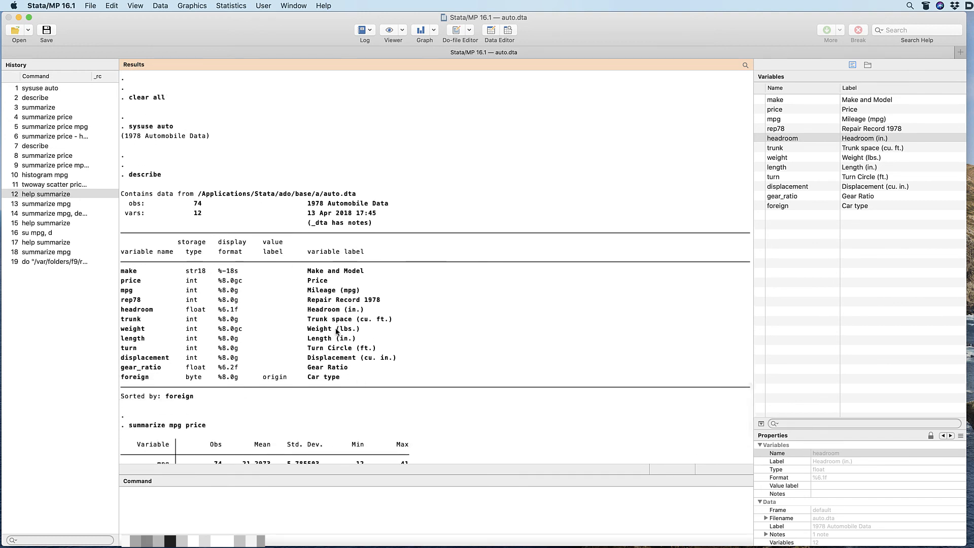
Review the remaining summarize output and the mpg histogram, moving the graph window over the results, and return to the do-file.
scroll(336, 330, down, 5)
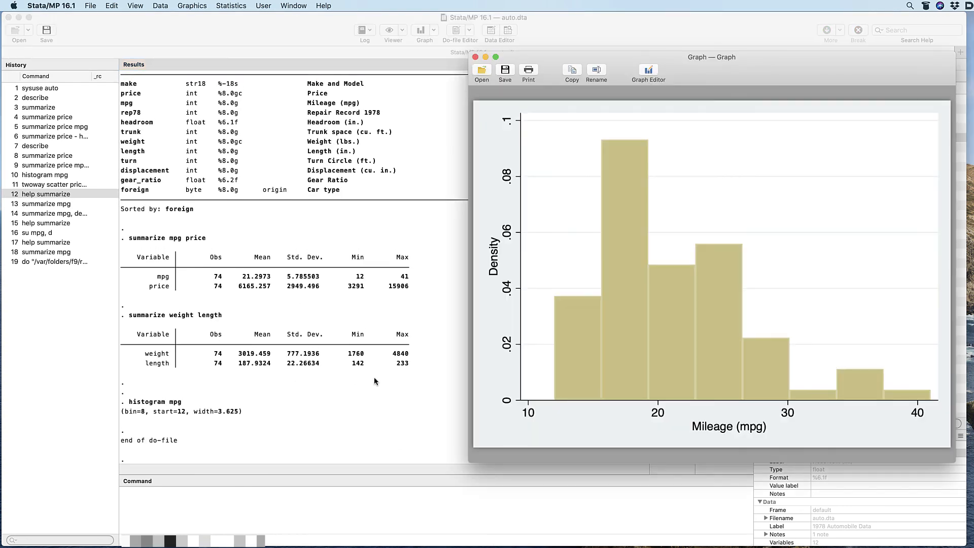
drag(761, 69, 556, 68)
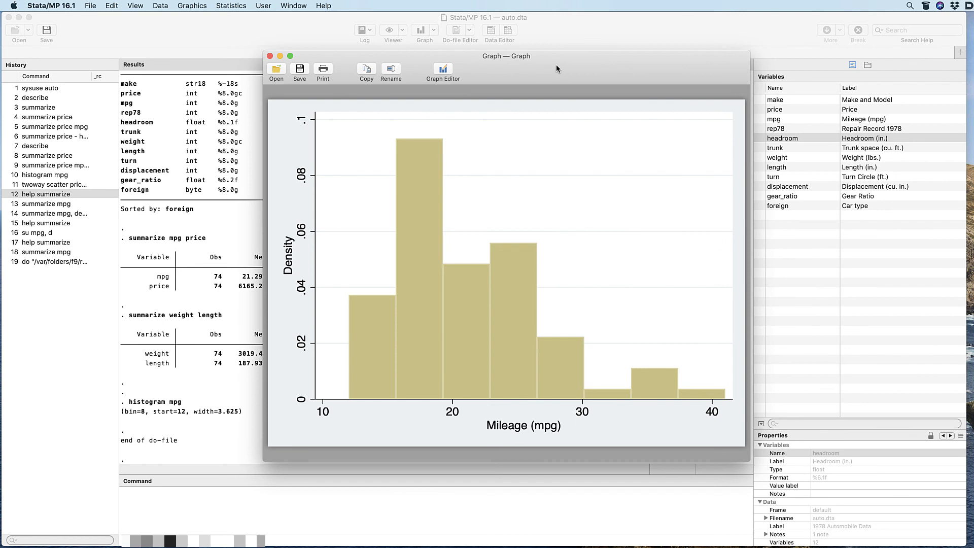
key(super+grave)
key(super+grave)
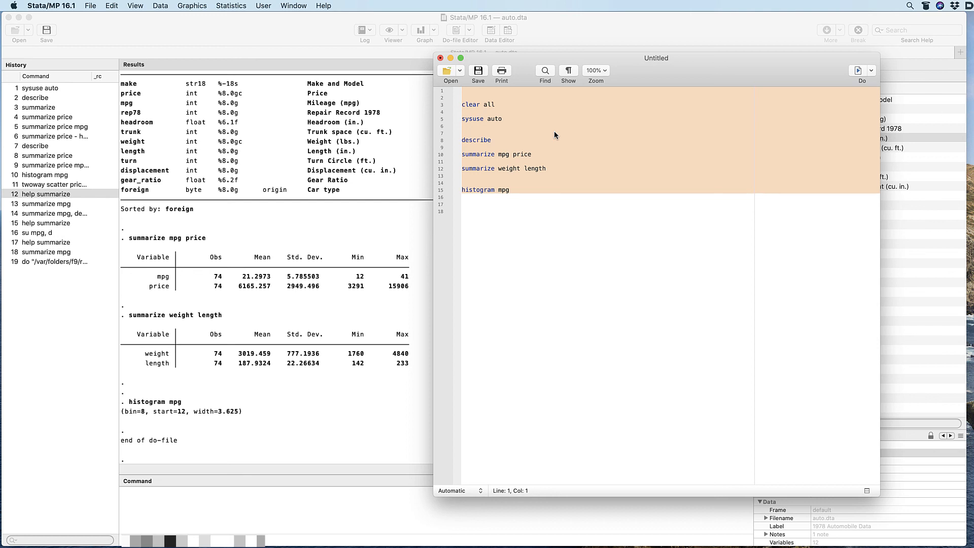
Add the comment "** this will describe the data in the loaded dataset" directly above describe, and execute the do-file lines from the first through describe.
click(506, 133)
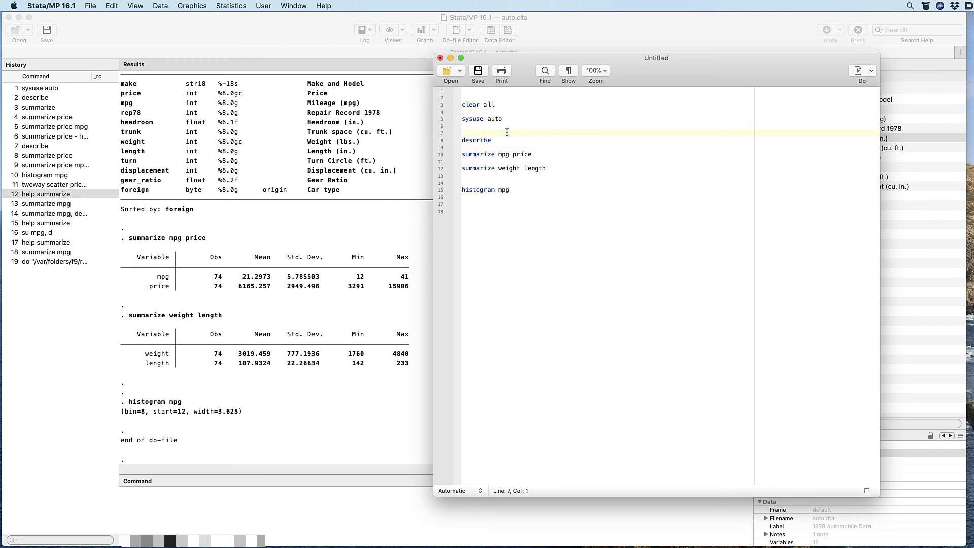
key(Return)
key(Return)
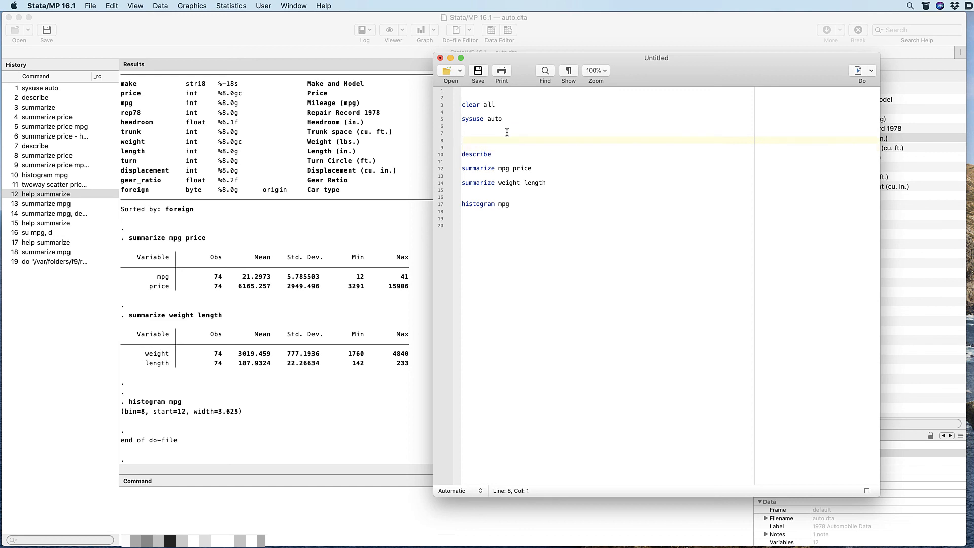
text(** this will describe the data in the loaded dataset)
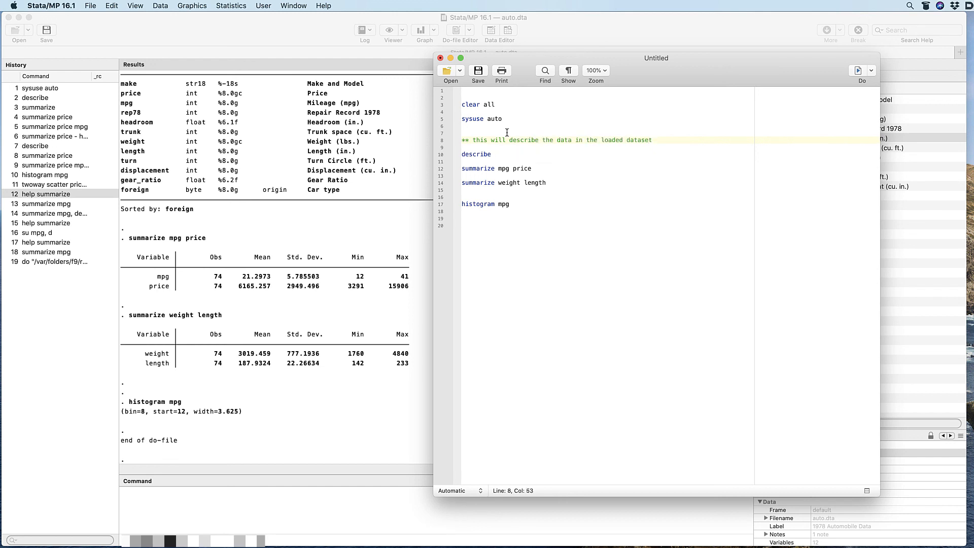
key(Delete)
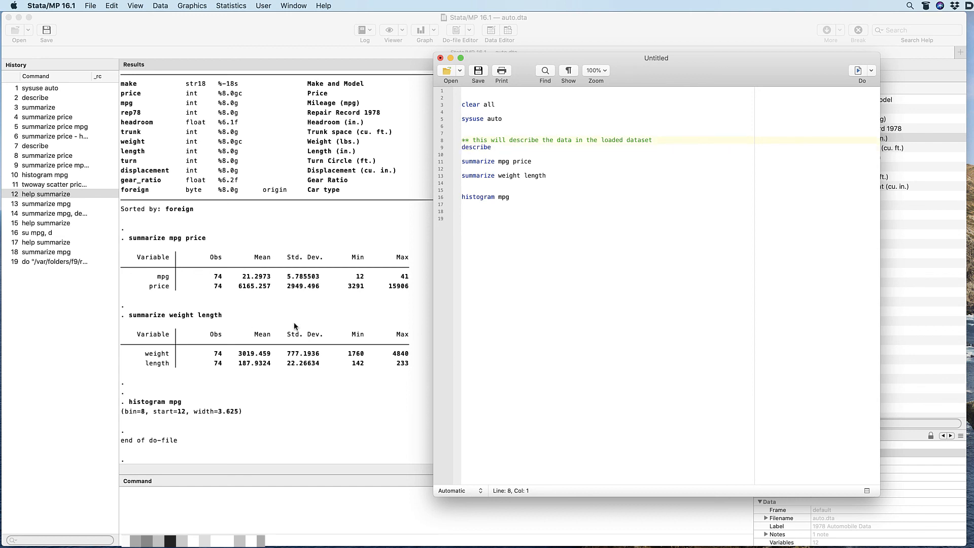
drag(506, 148, 456, 92)
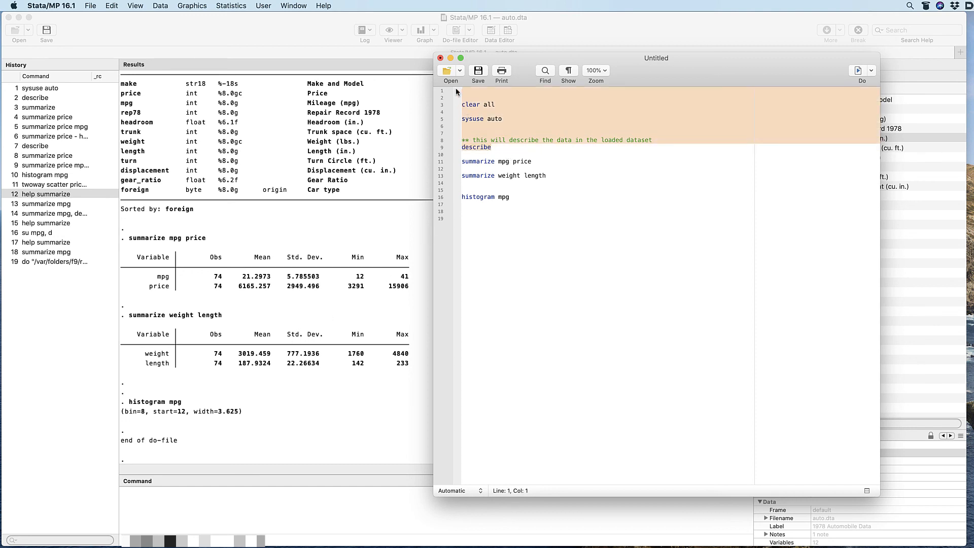
click(857, 71)
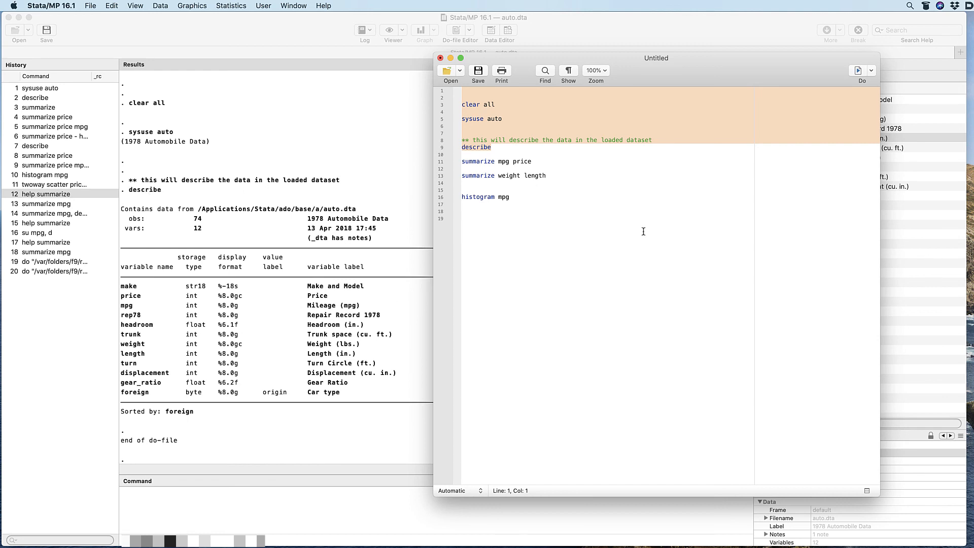
Add the comment "** sumamrize miles per gallon and price" on its own line directly above summarize mpg price in the do-file.
click(503, 153)
key(Return)
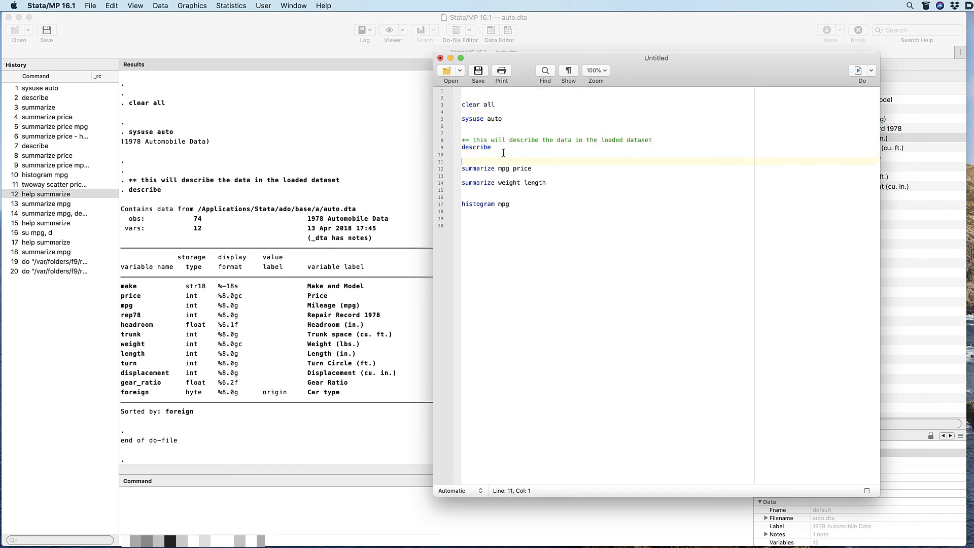
text(***)
text( sumamrize m)
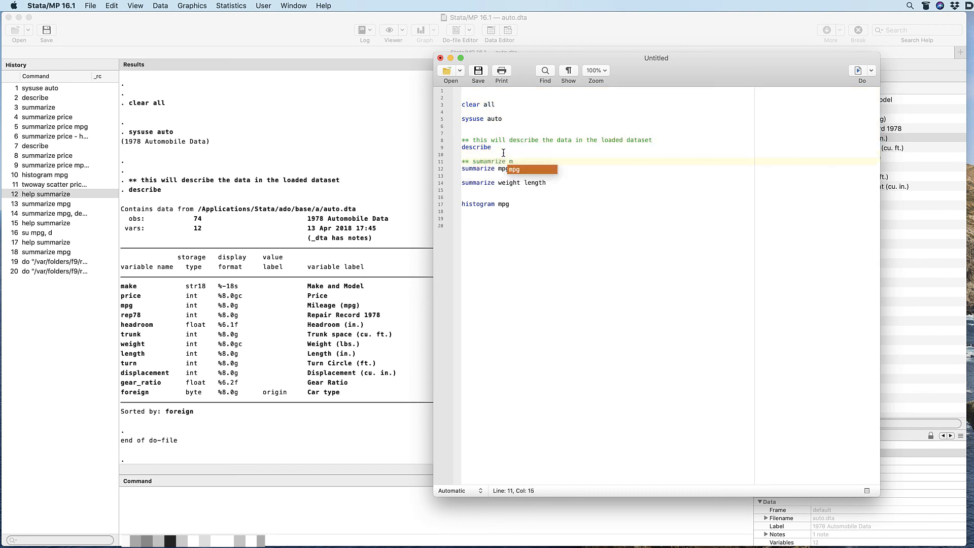
text(p)
key(BackSpace)
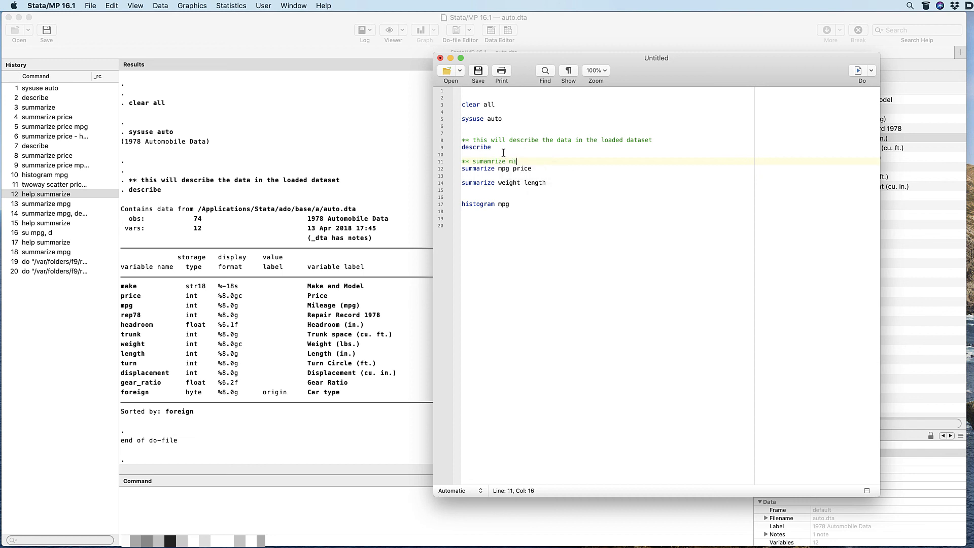
text(iles per gallon and price)
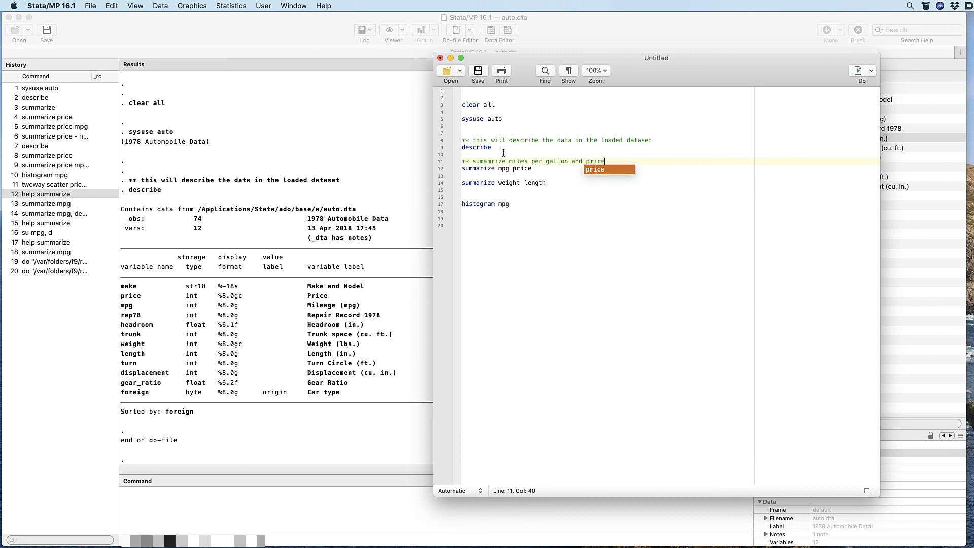
click(587, 224)
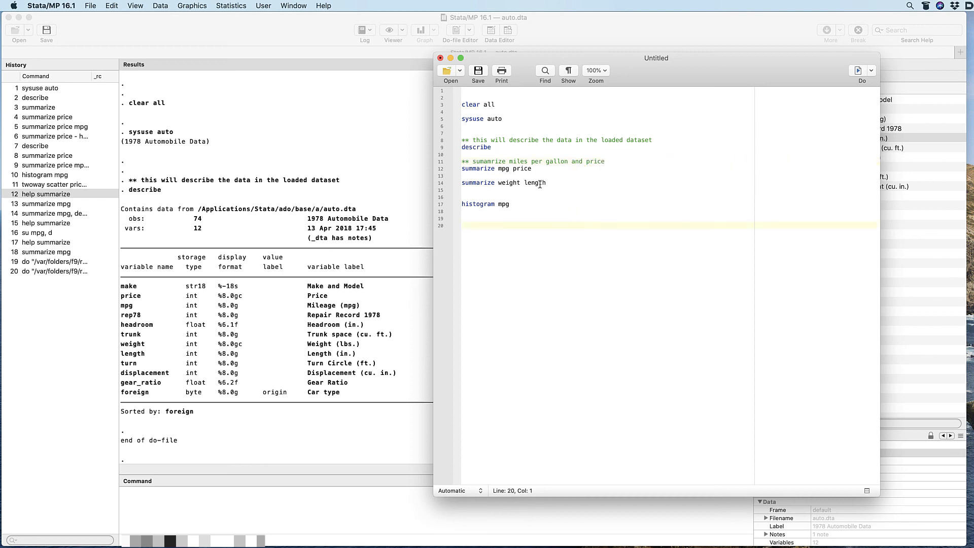